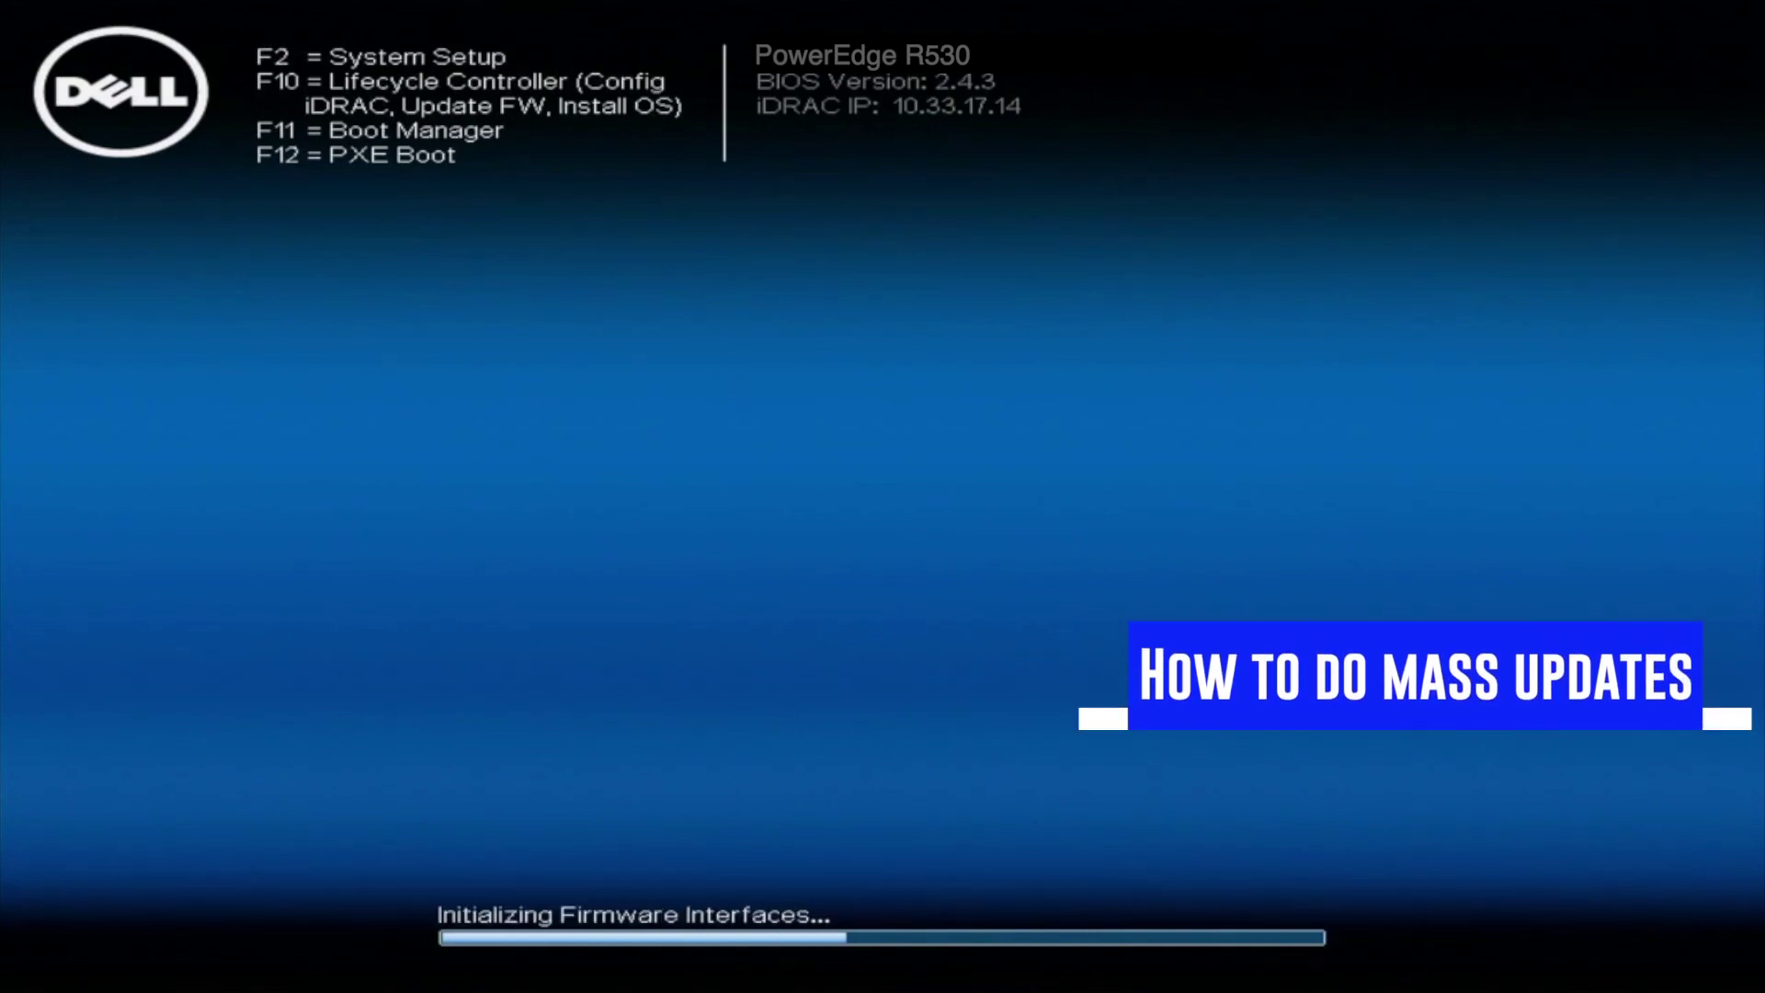
Enter Dell Lifecycle Controller with F10 during server startup
key("F10")
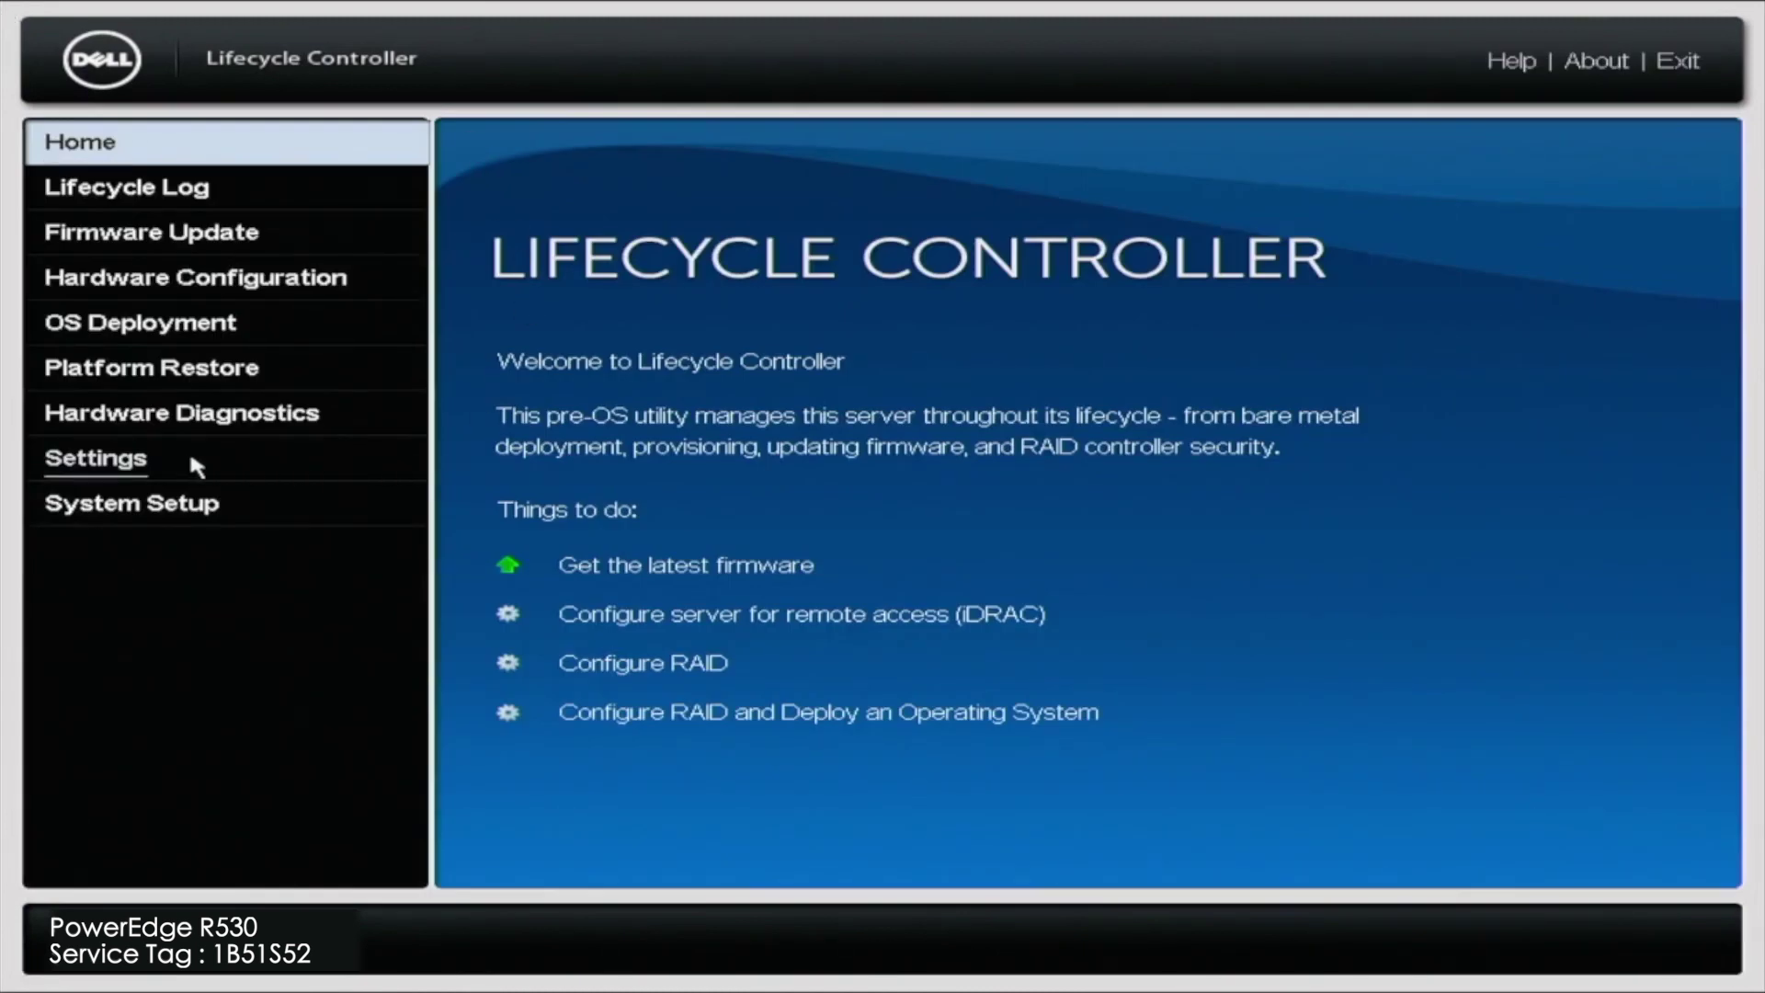
Switch the NIC's IPv4 address source to DHCP and apply the network settings
left_click(182, 460)
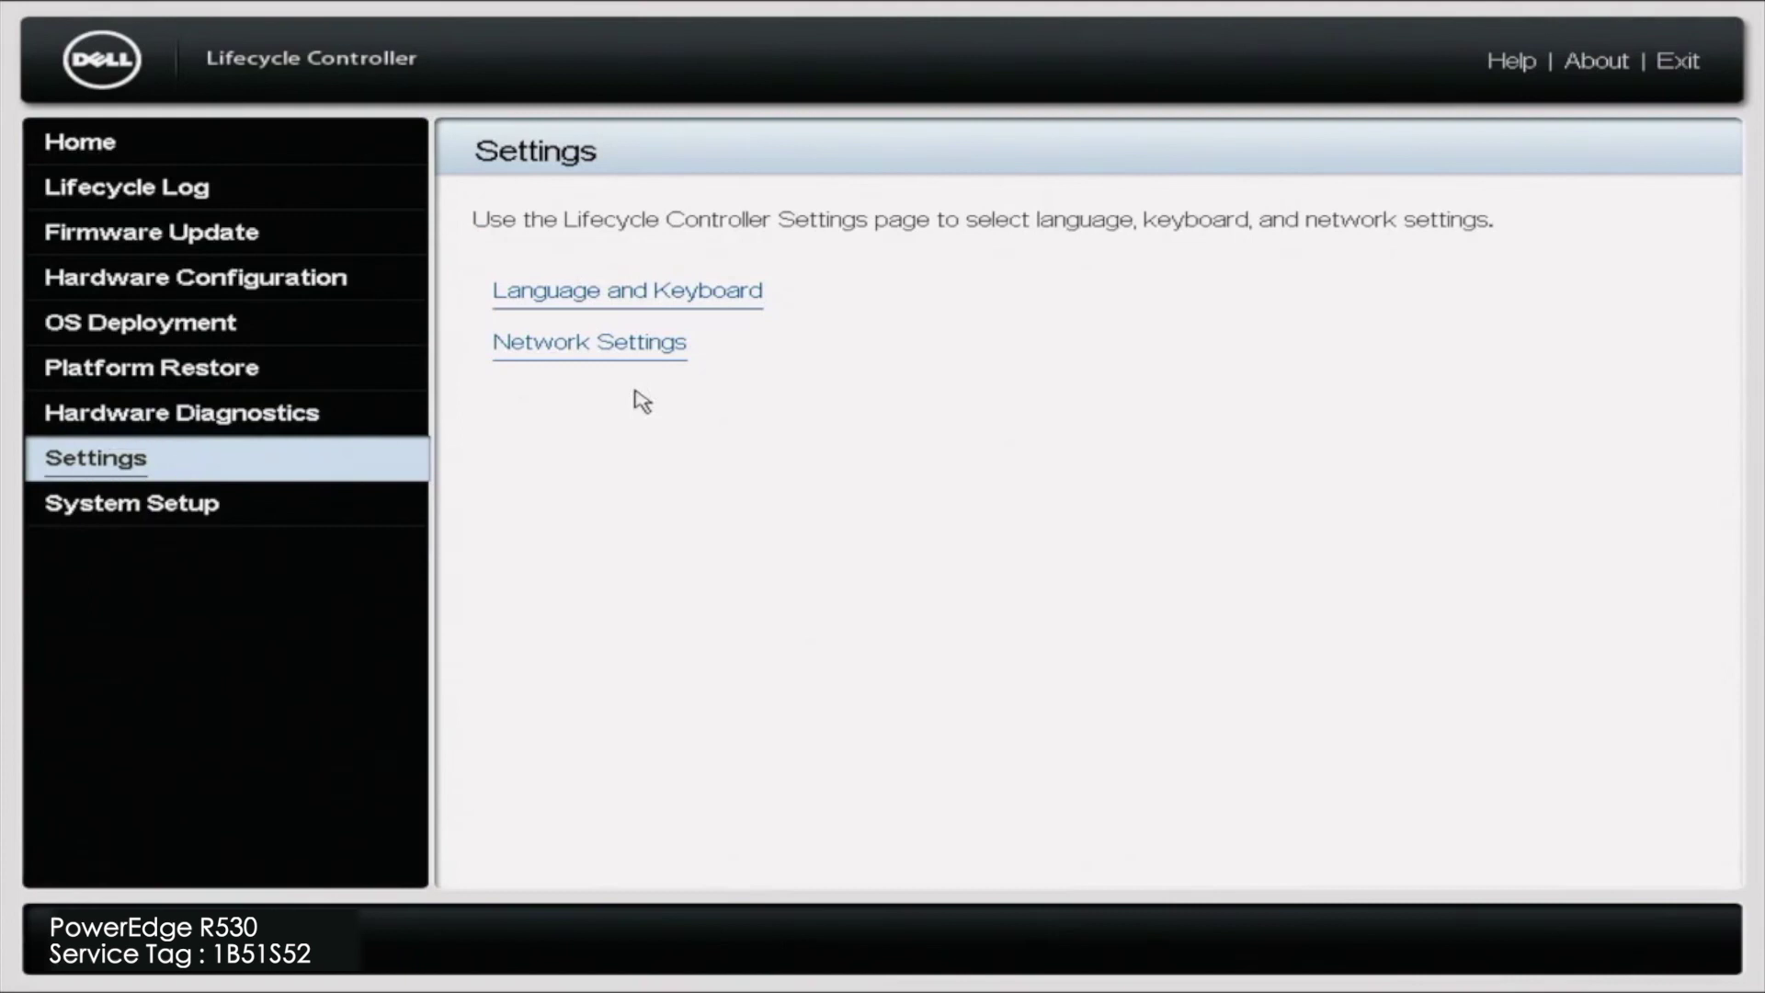
left_click(691, 355)
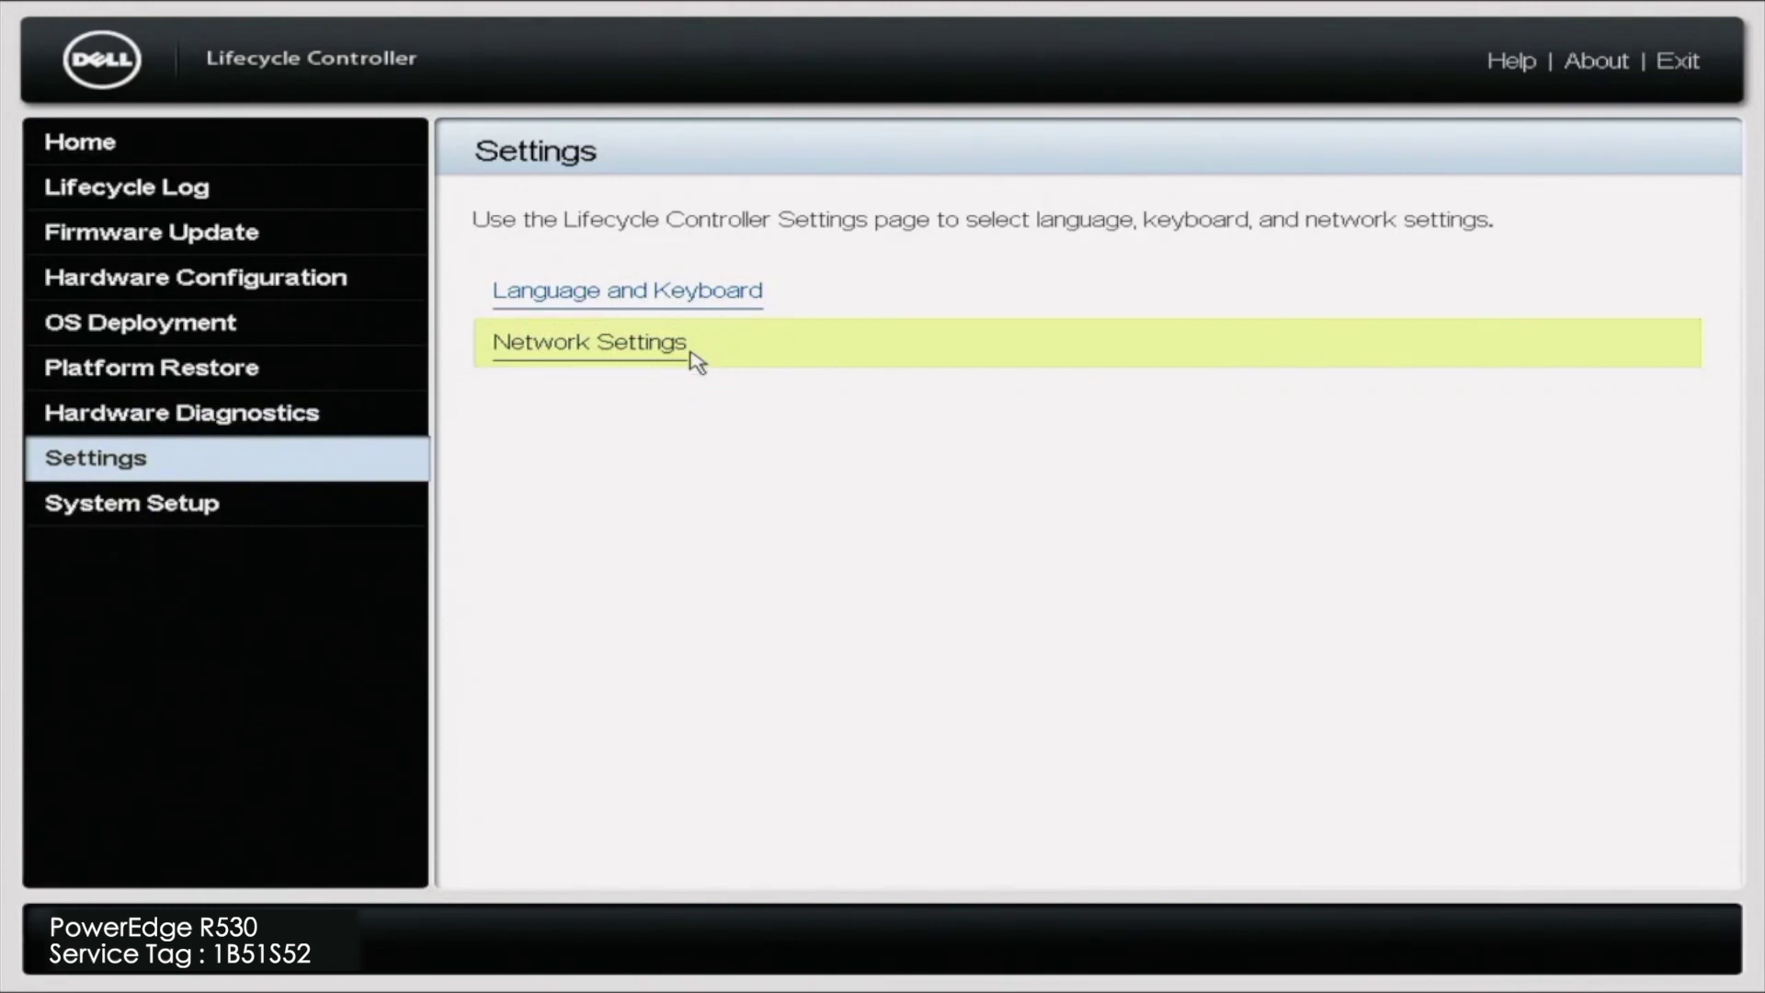
left_click(696, 360)
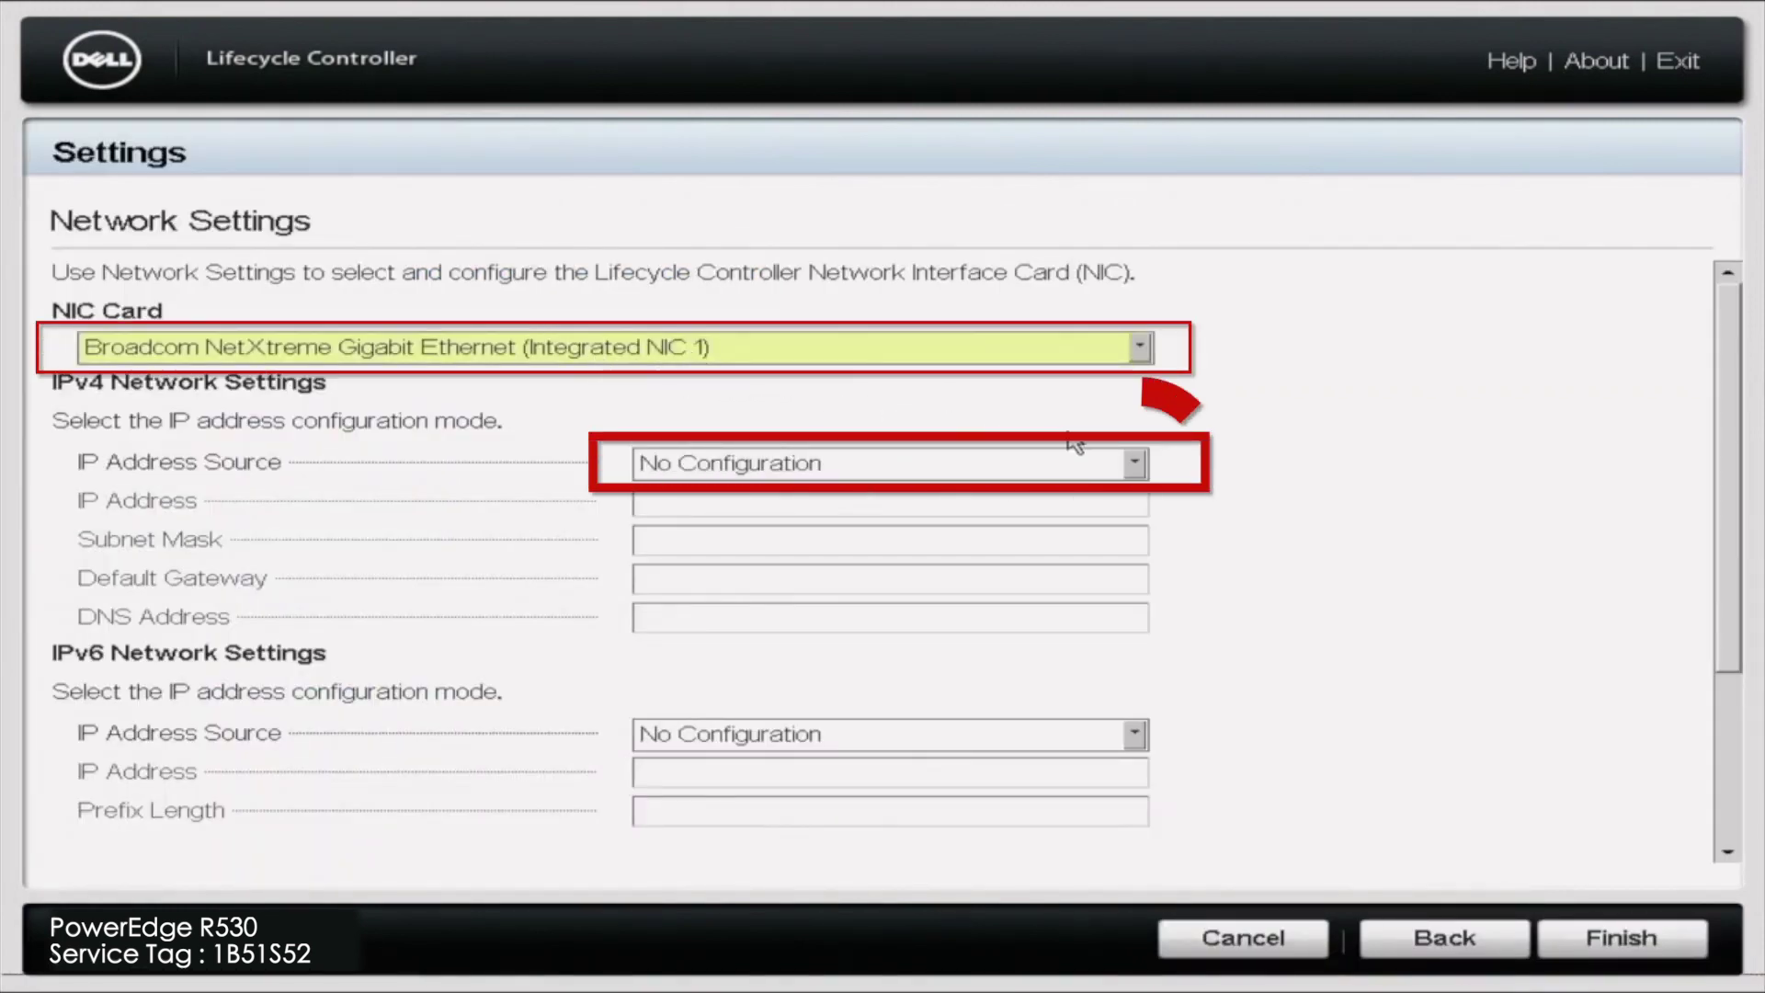
left_click(1136, 463)
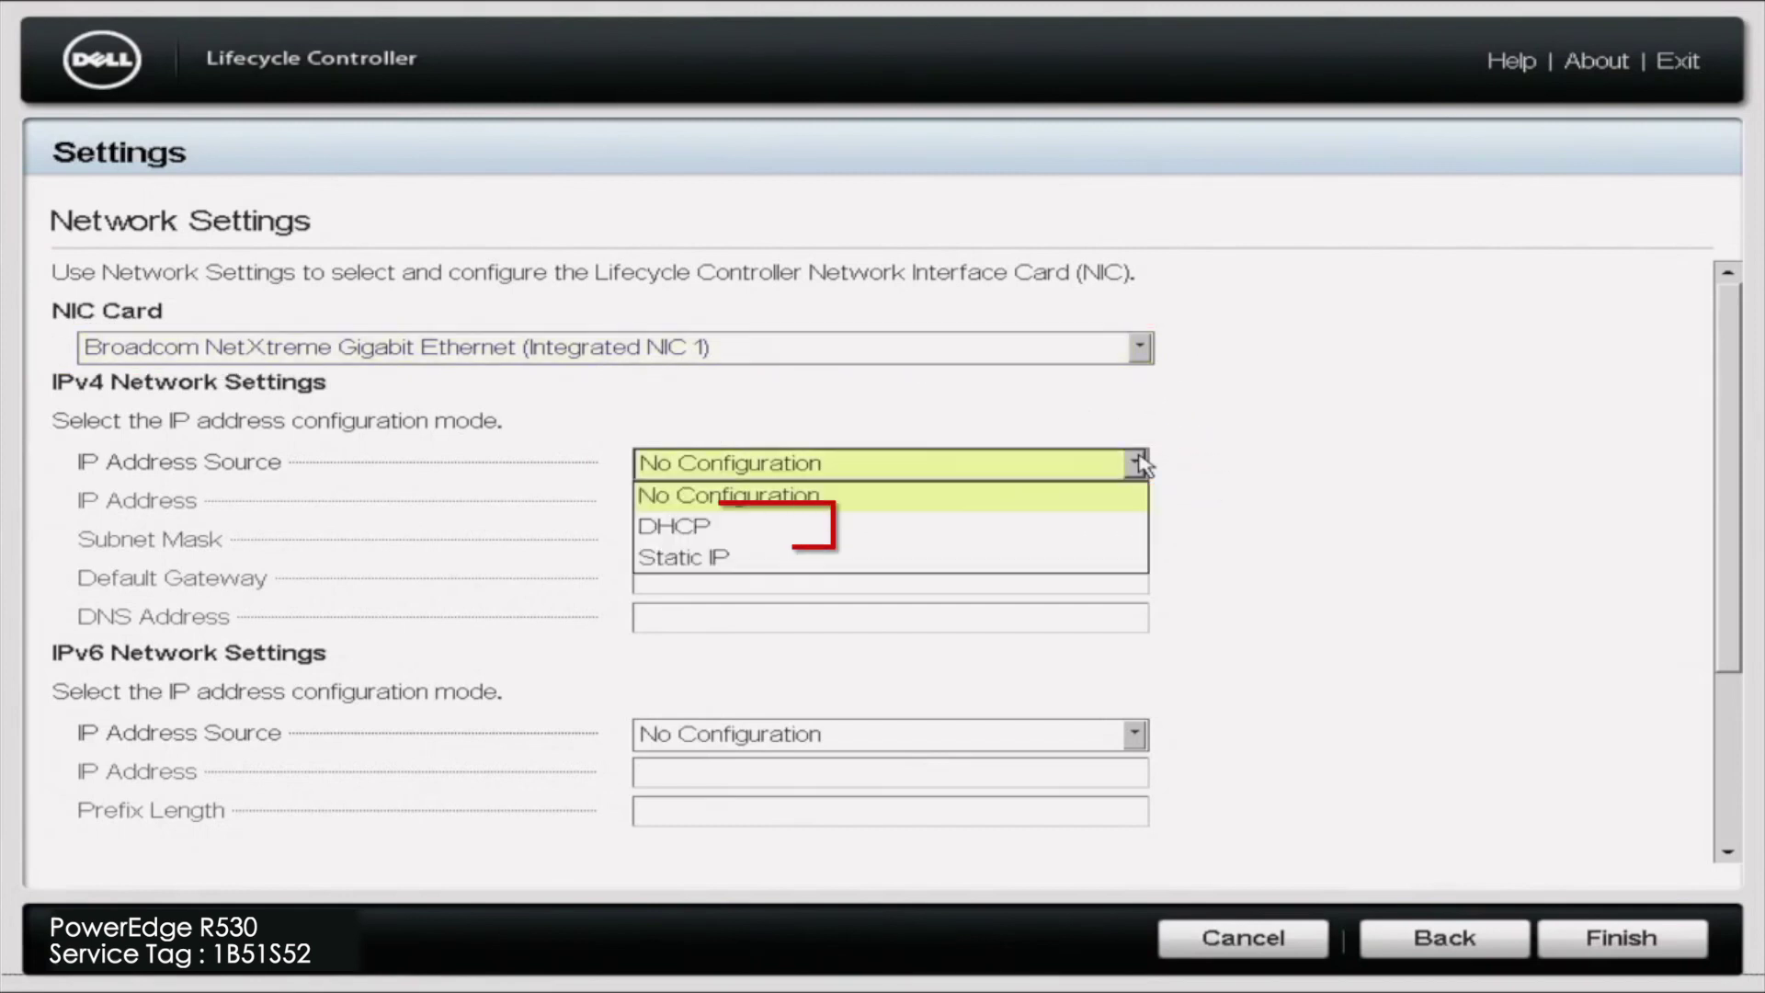
left_click(1106, 530)
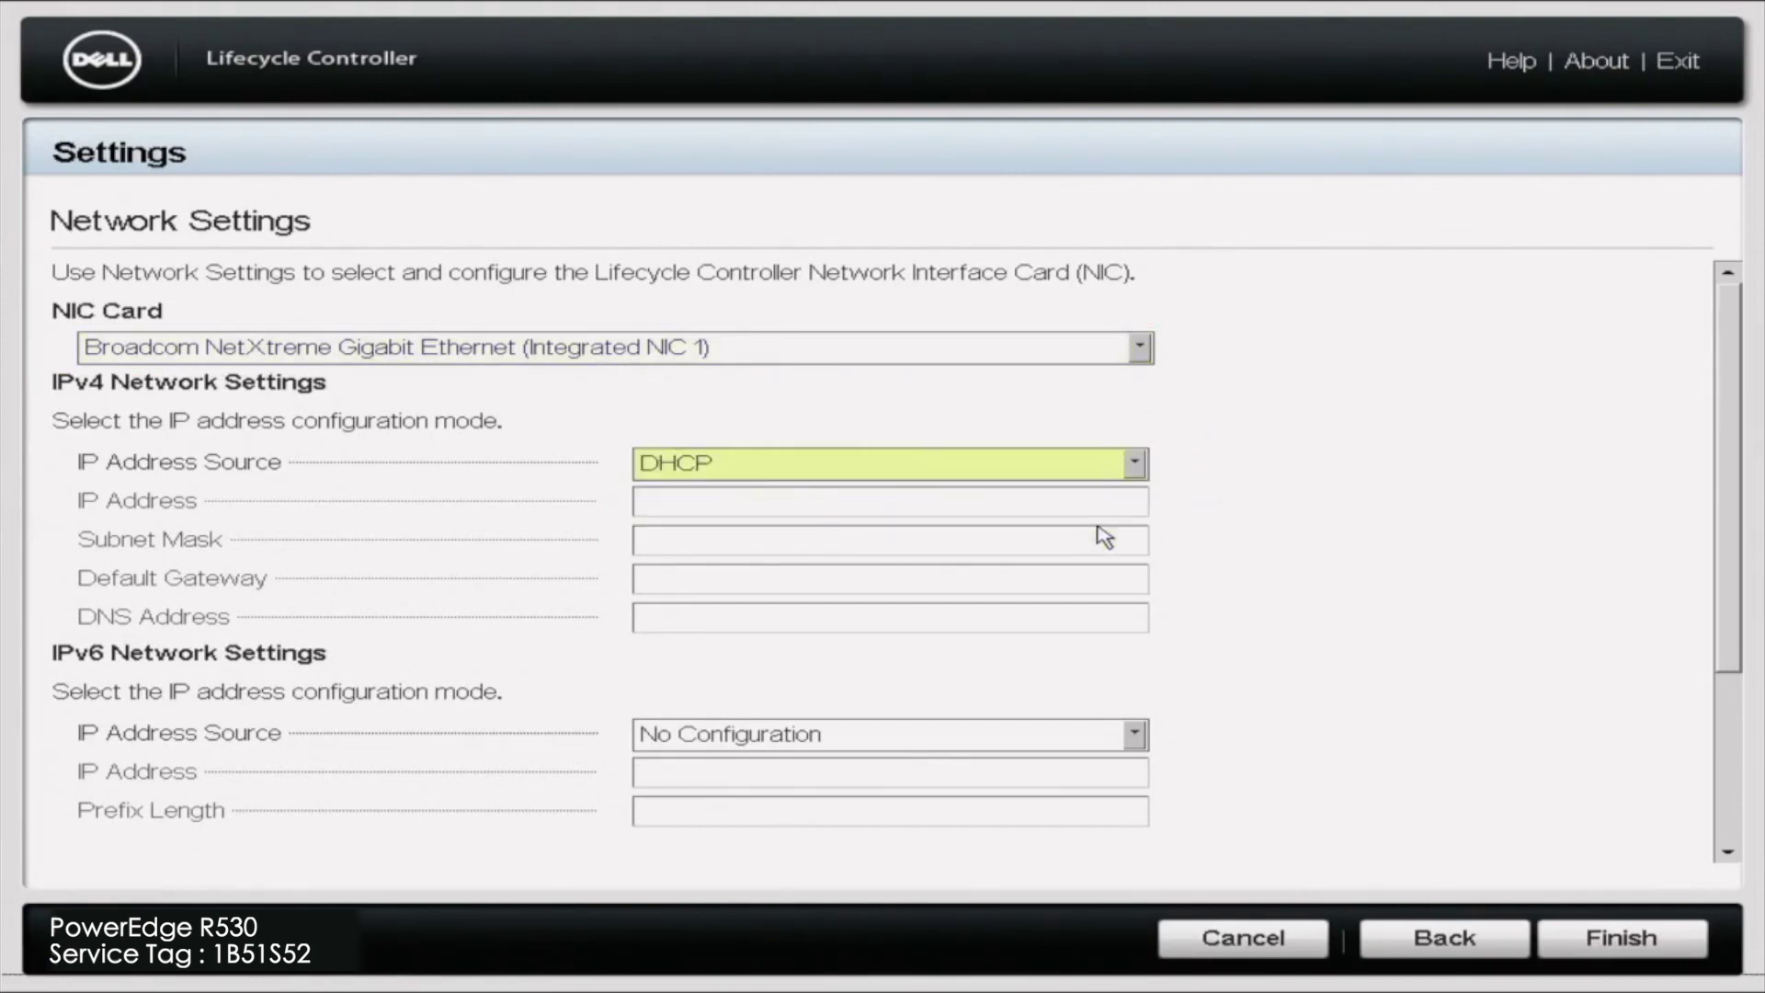
left_click(1597, 952)
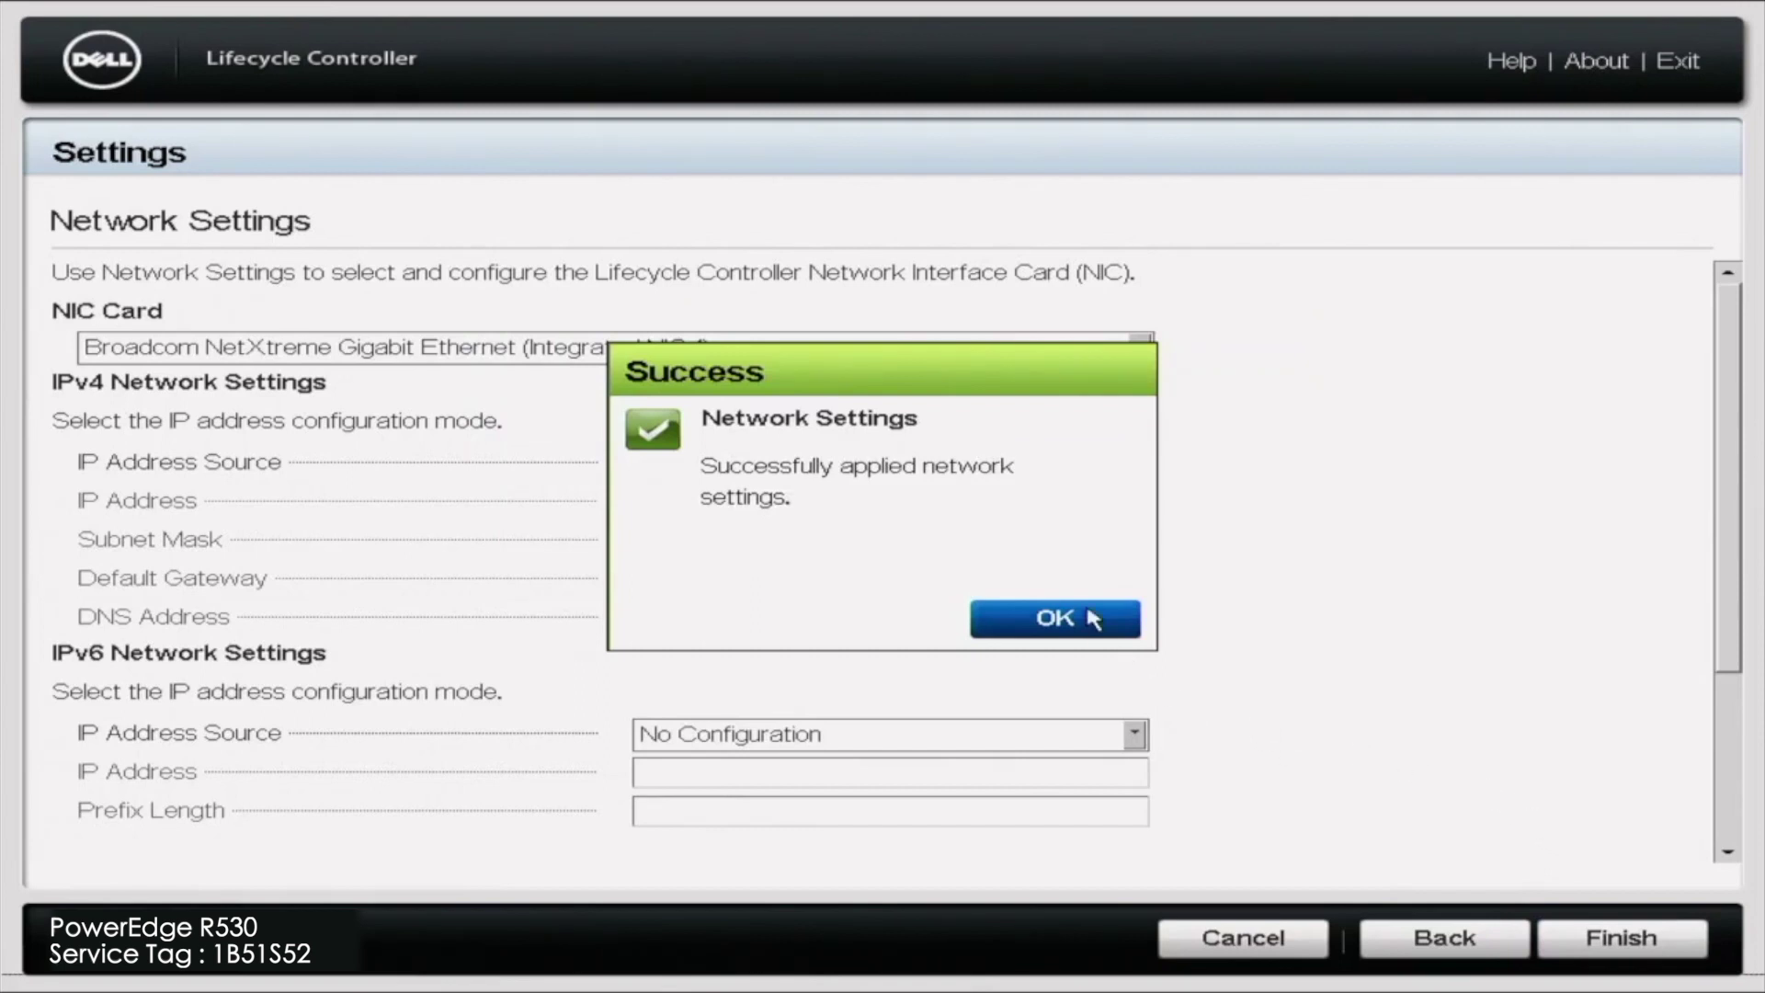
left_click(1091, 620)
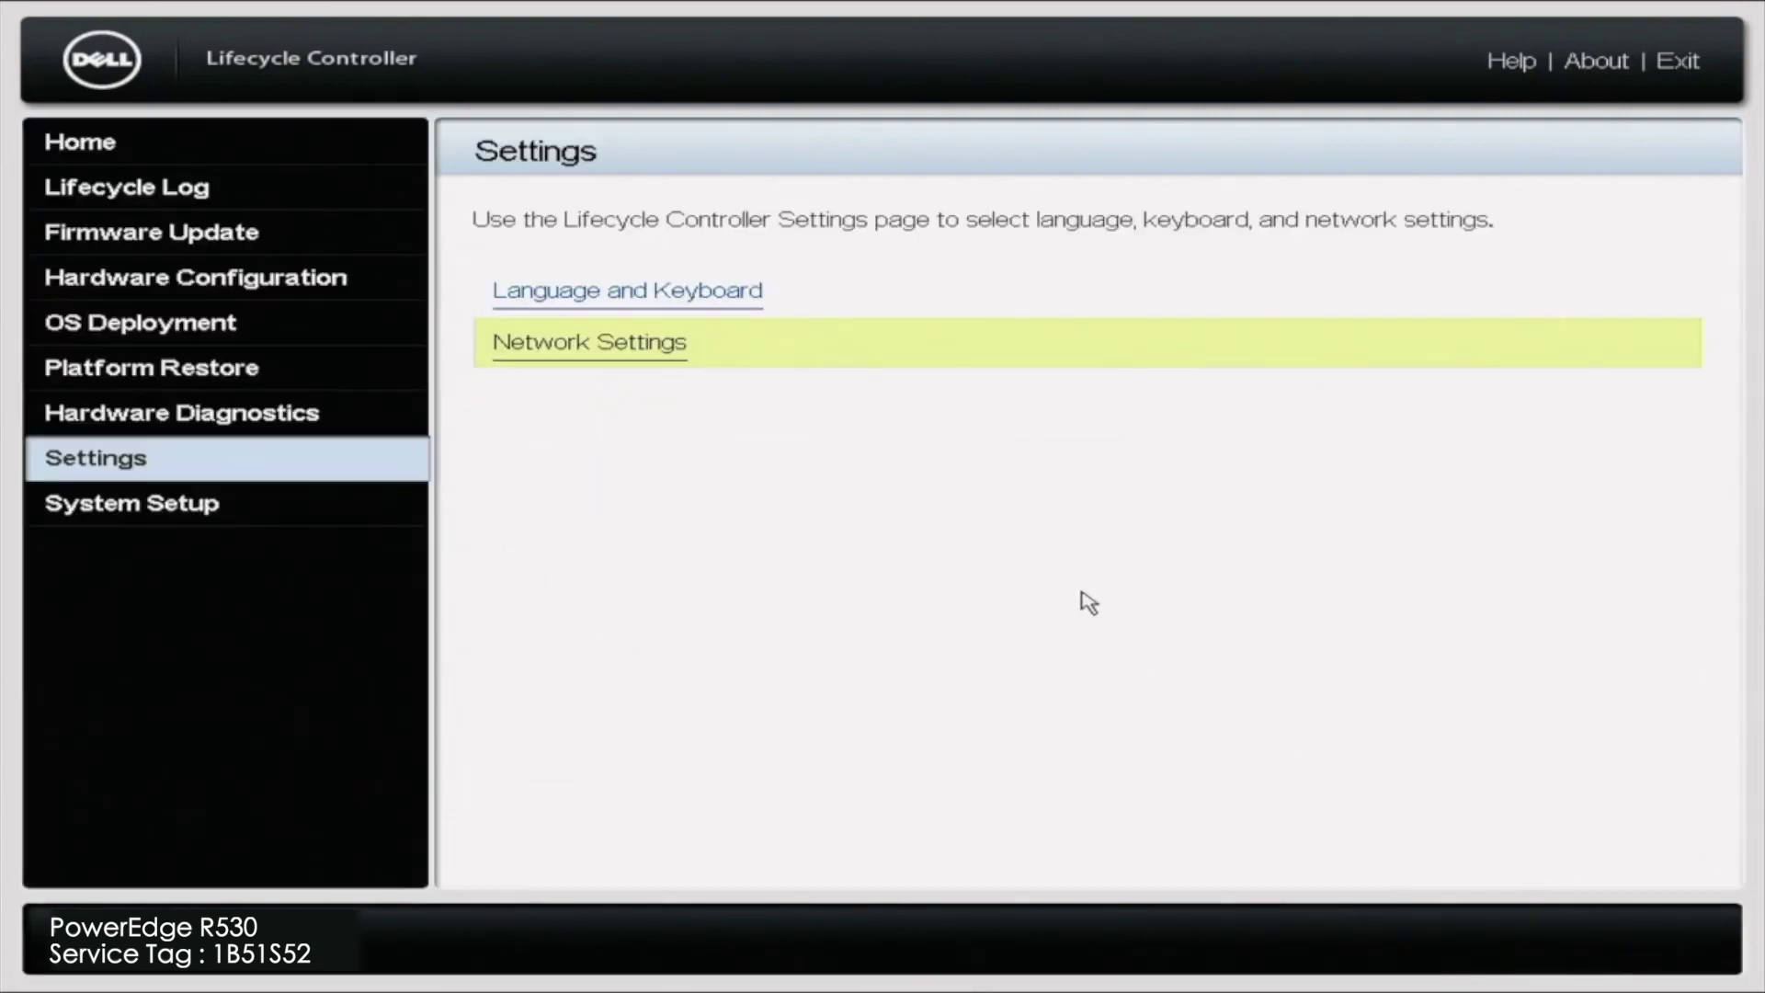
Launch the firmware update wizard and choose Network Share (CIFS/NFS/HTTP/HTTPS) as the repository
left_click(280, 241)
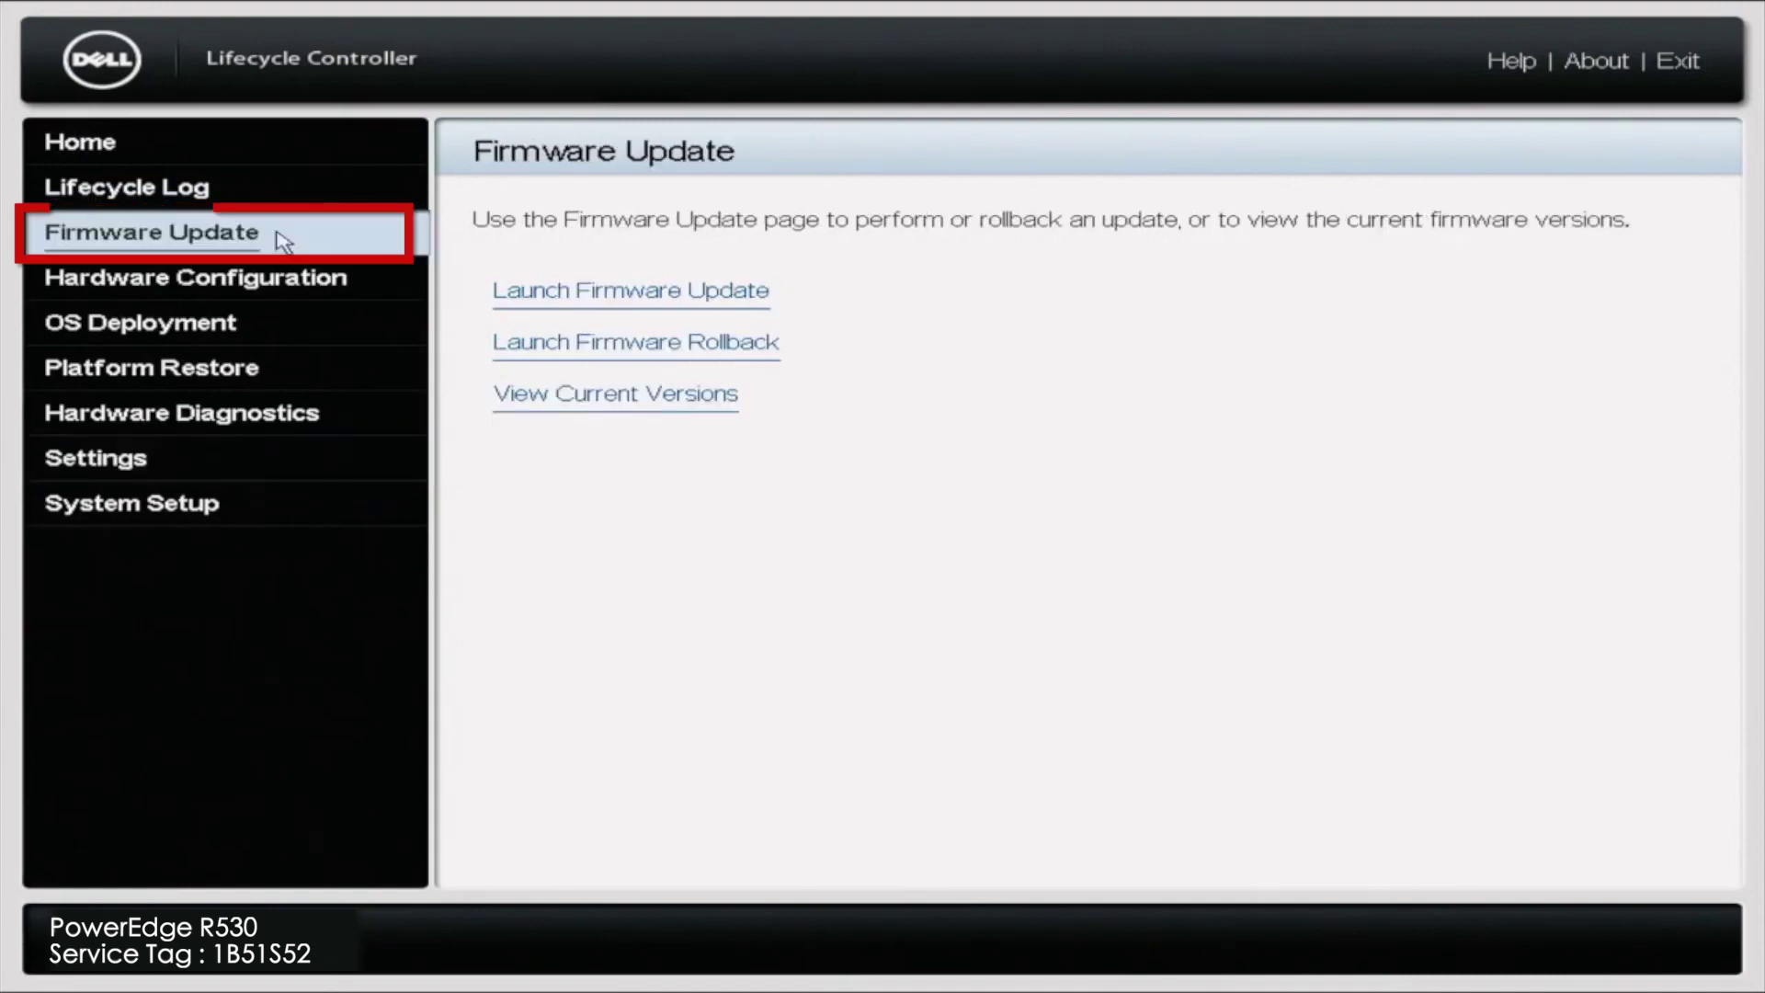
left_click(879, 294)
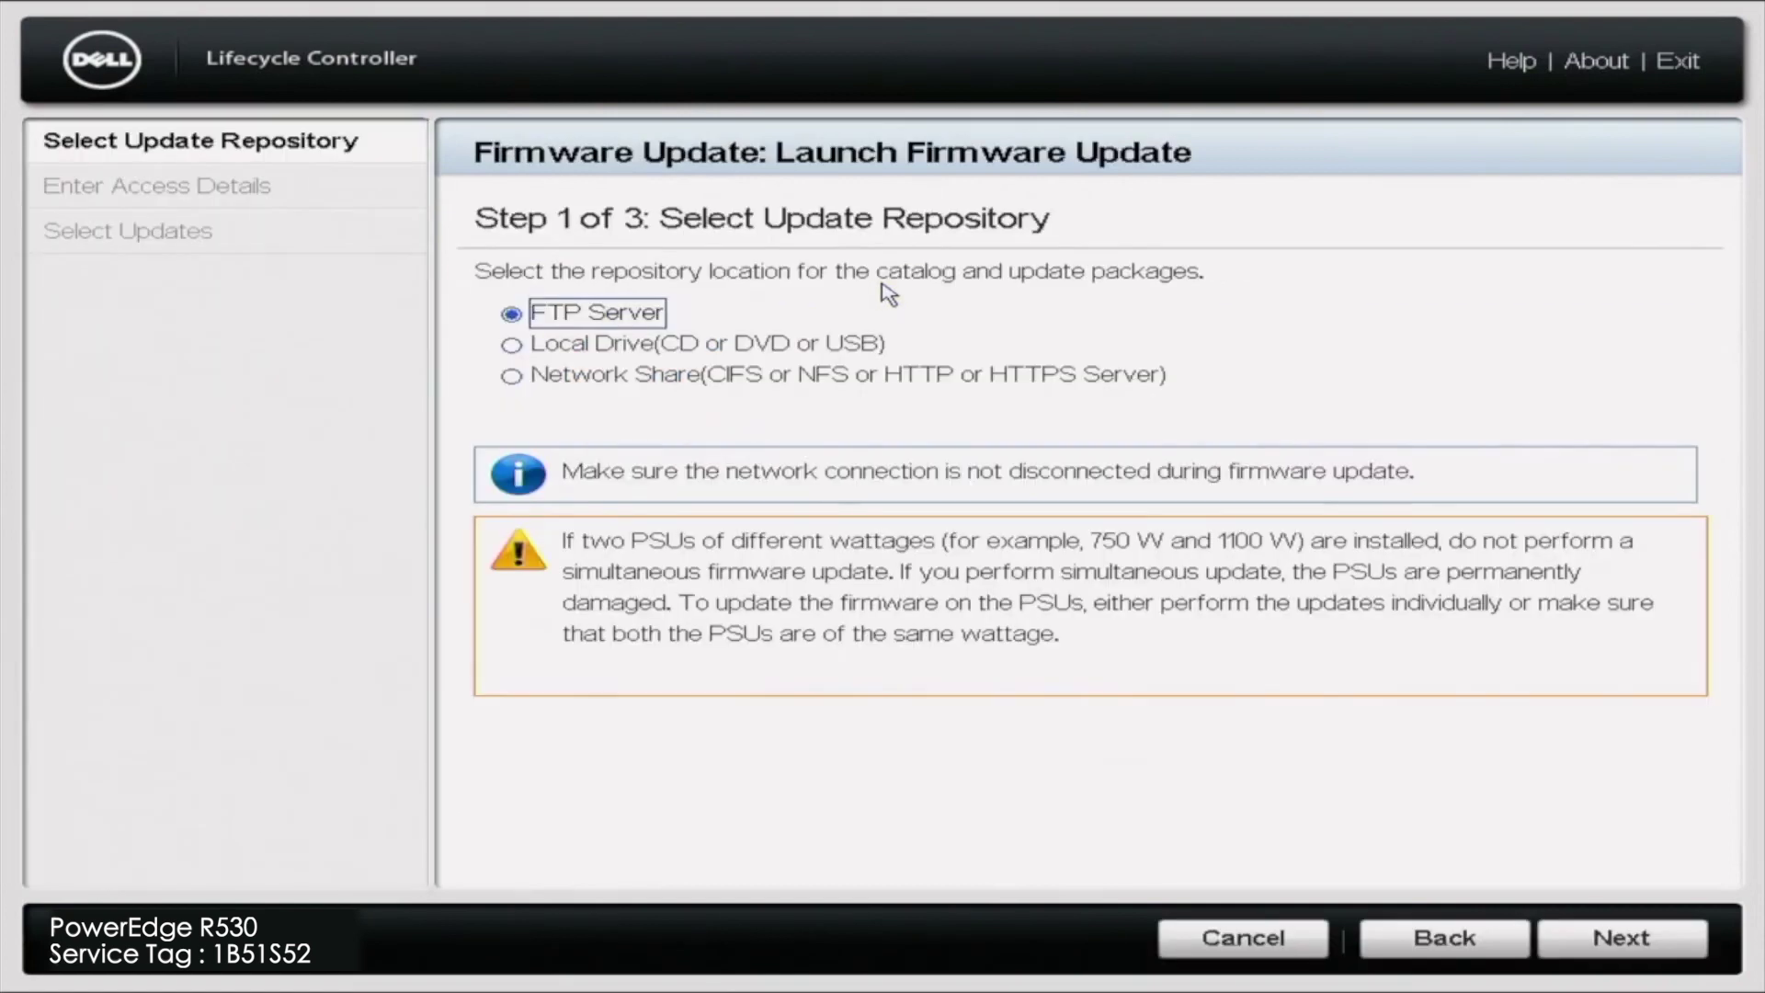
left_click(511, 377)
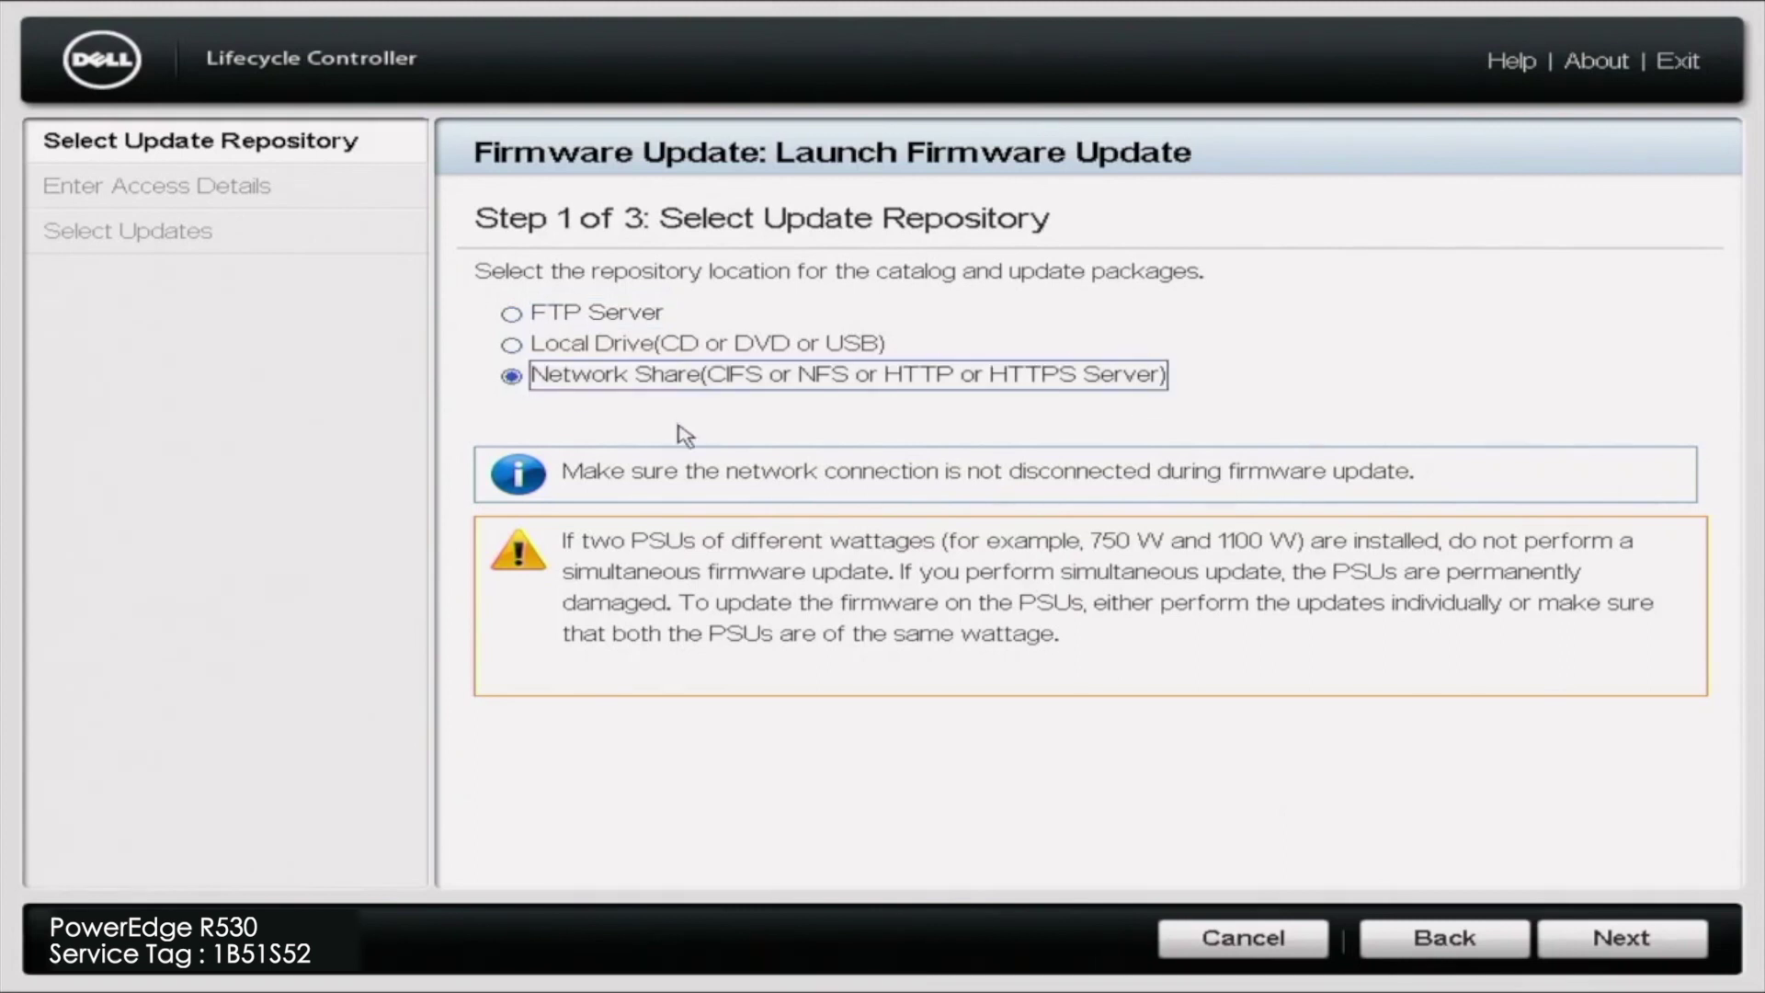
Point the wizard at HTTPS share downloads.dell.com and accept the certificate warning
left_click(1601, 939)
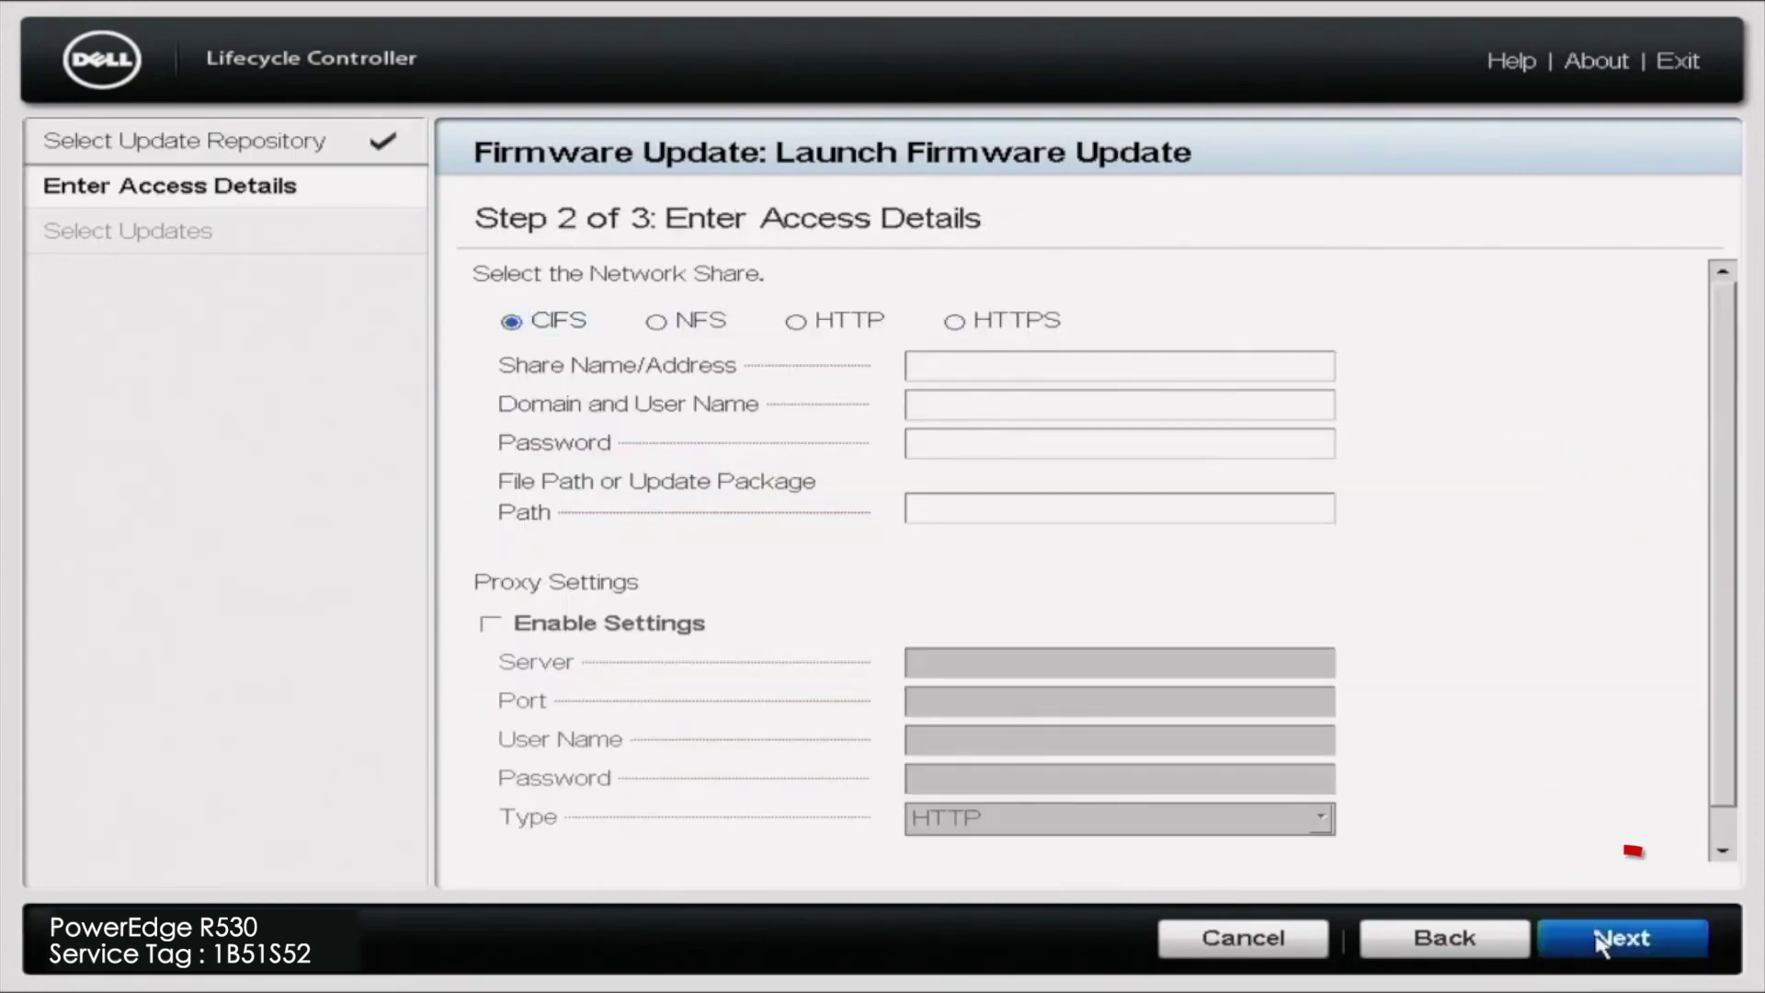
left_click(986, 323)
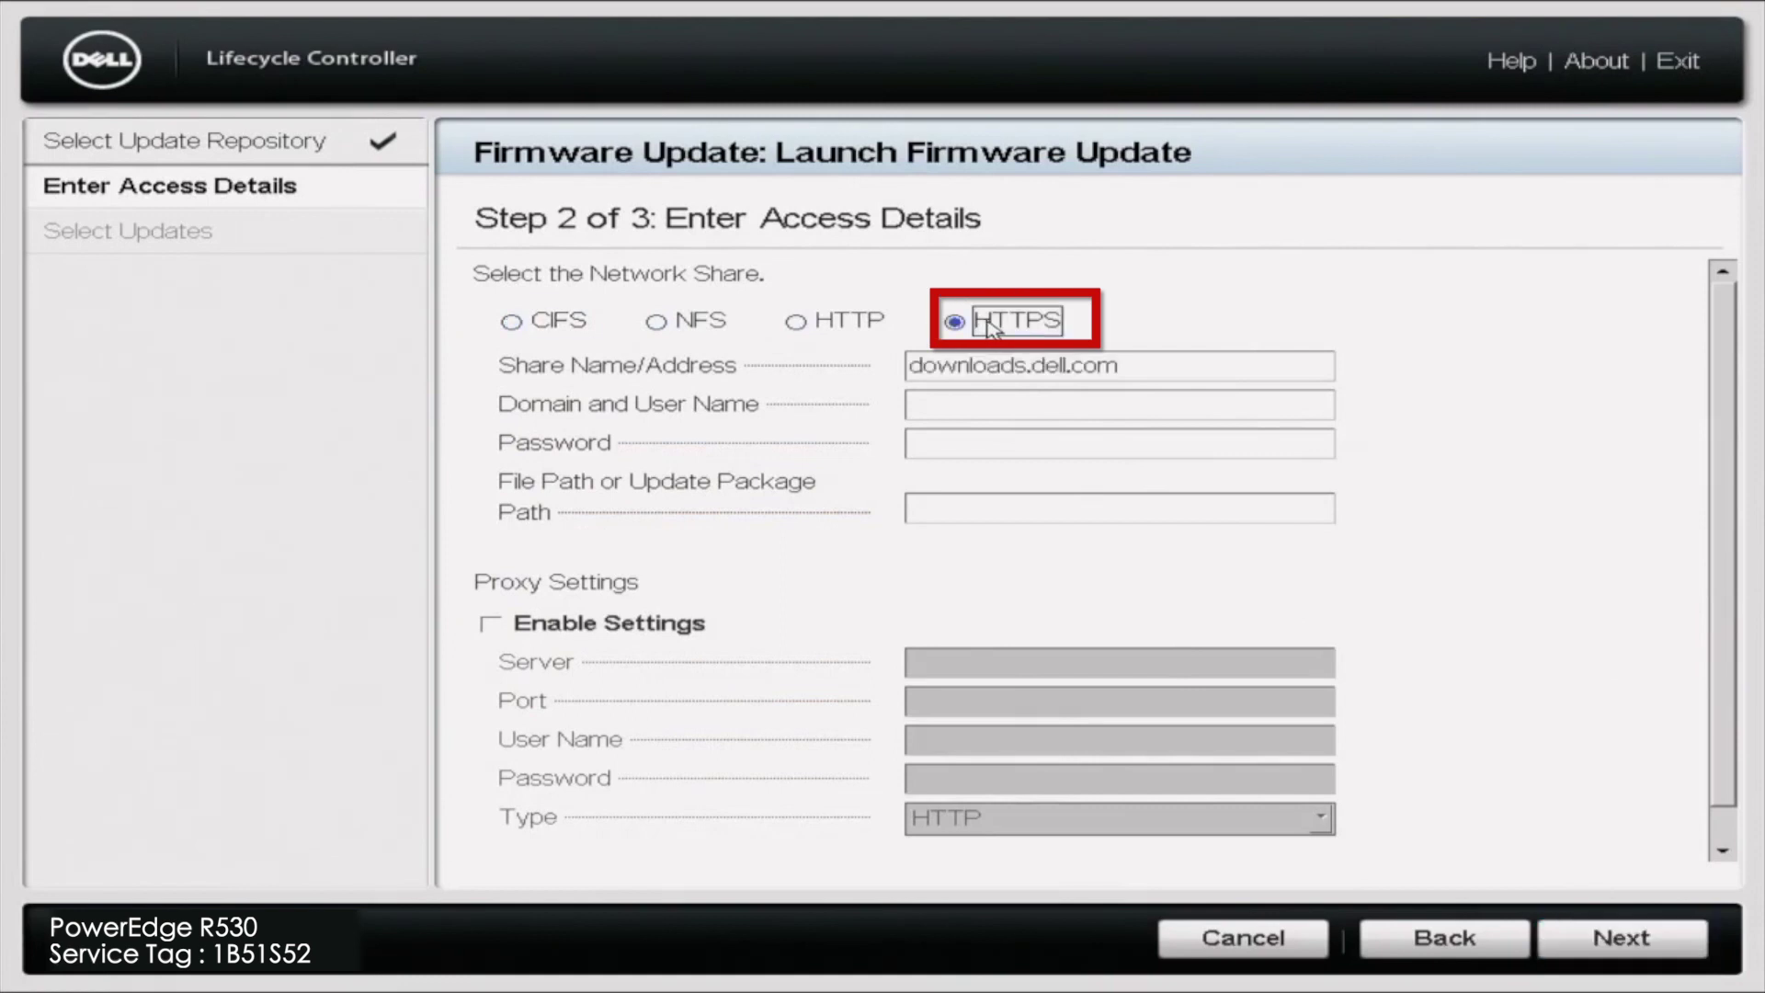
left_click(1156, 369)
key("BackSpace")
key("BackSpace")
key("BackSpace")
key("BackSpace")
key("BackSpace")
key("BackSpace")
key("BackSpace")
key("BackSpace")
key("BackSpace")
key("BackSpace")
key("BackSpace")
key("BackSpace")
key("BackSpace")
key("BackSpace")
key("BackSpace")
key("BackSpace")
key("BackSpace")
key("BackSpace")
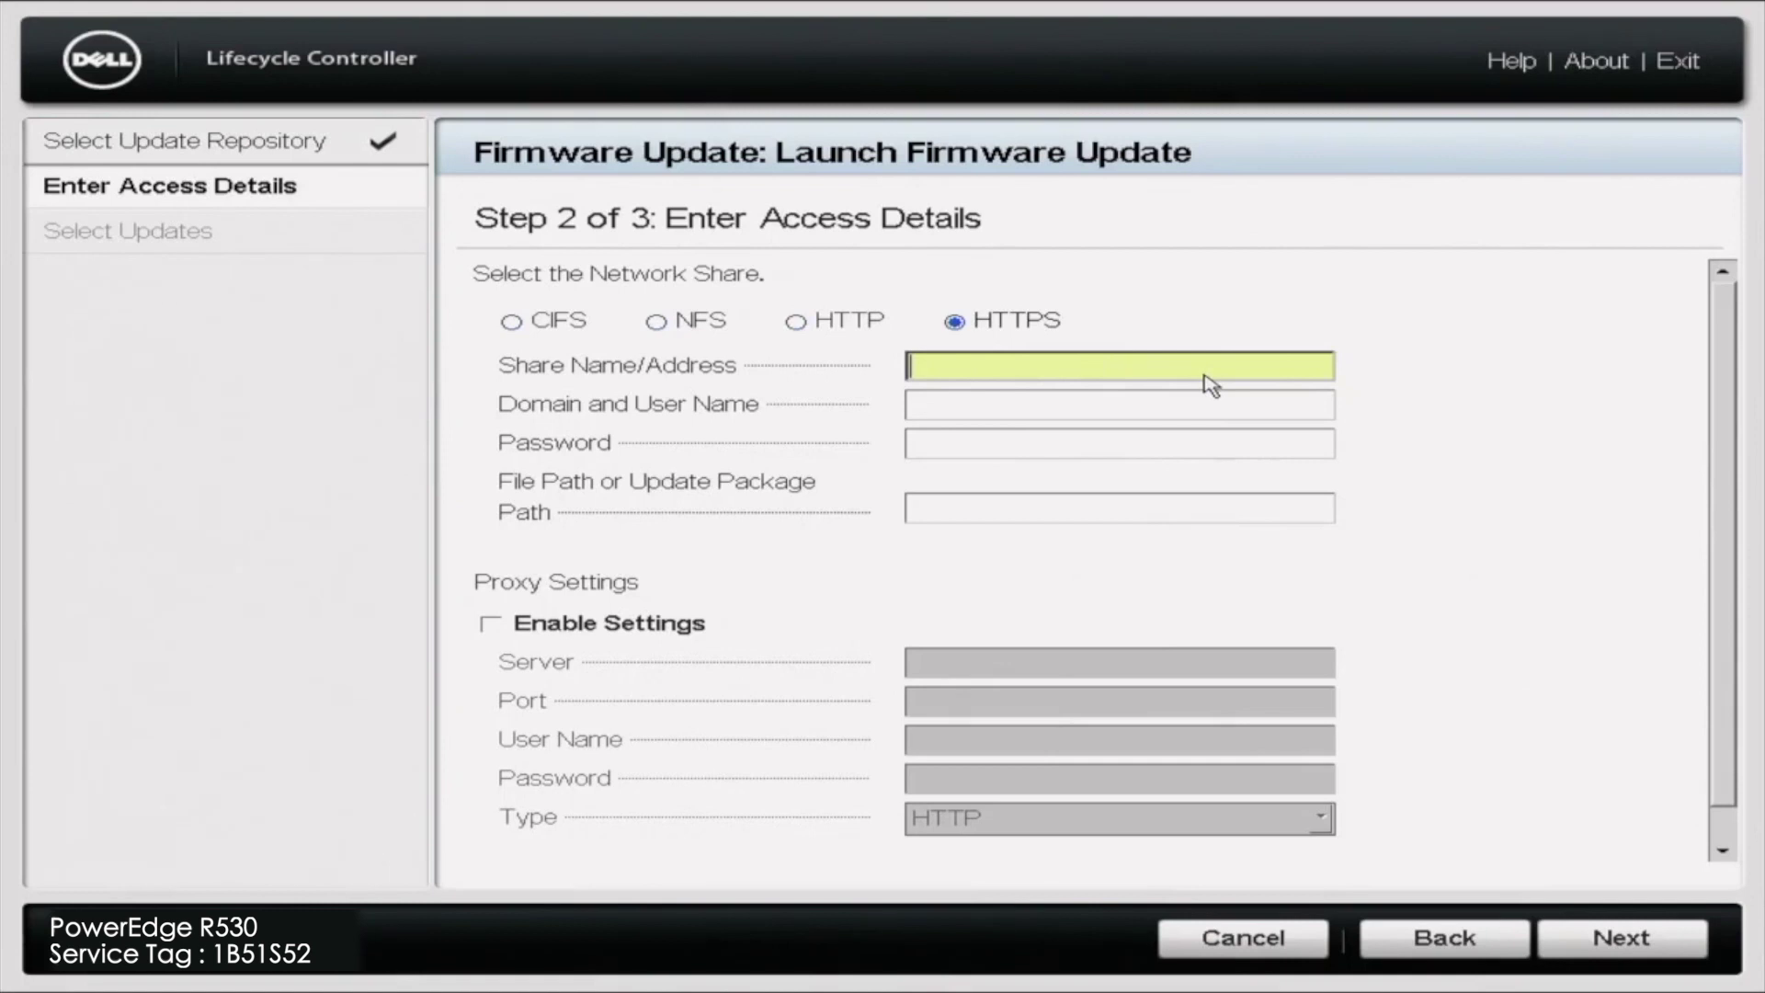
type("downlo")
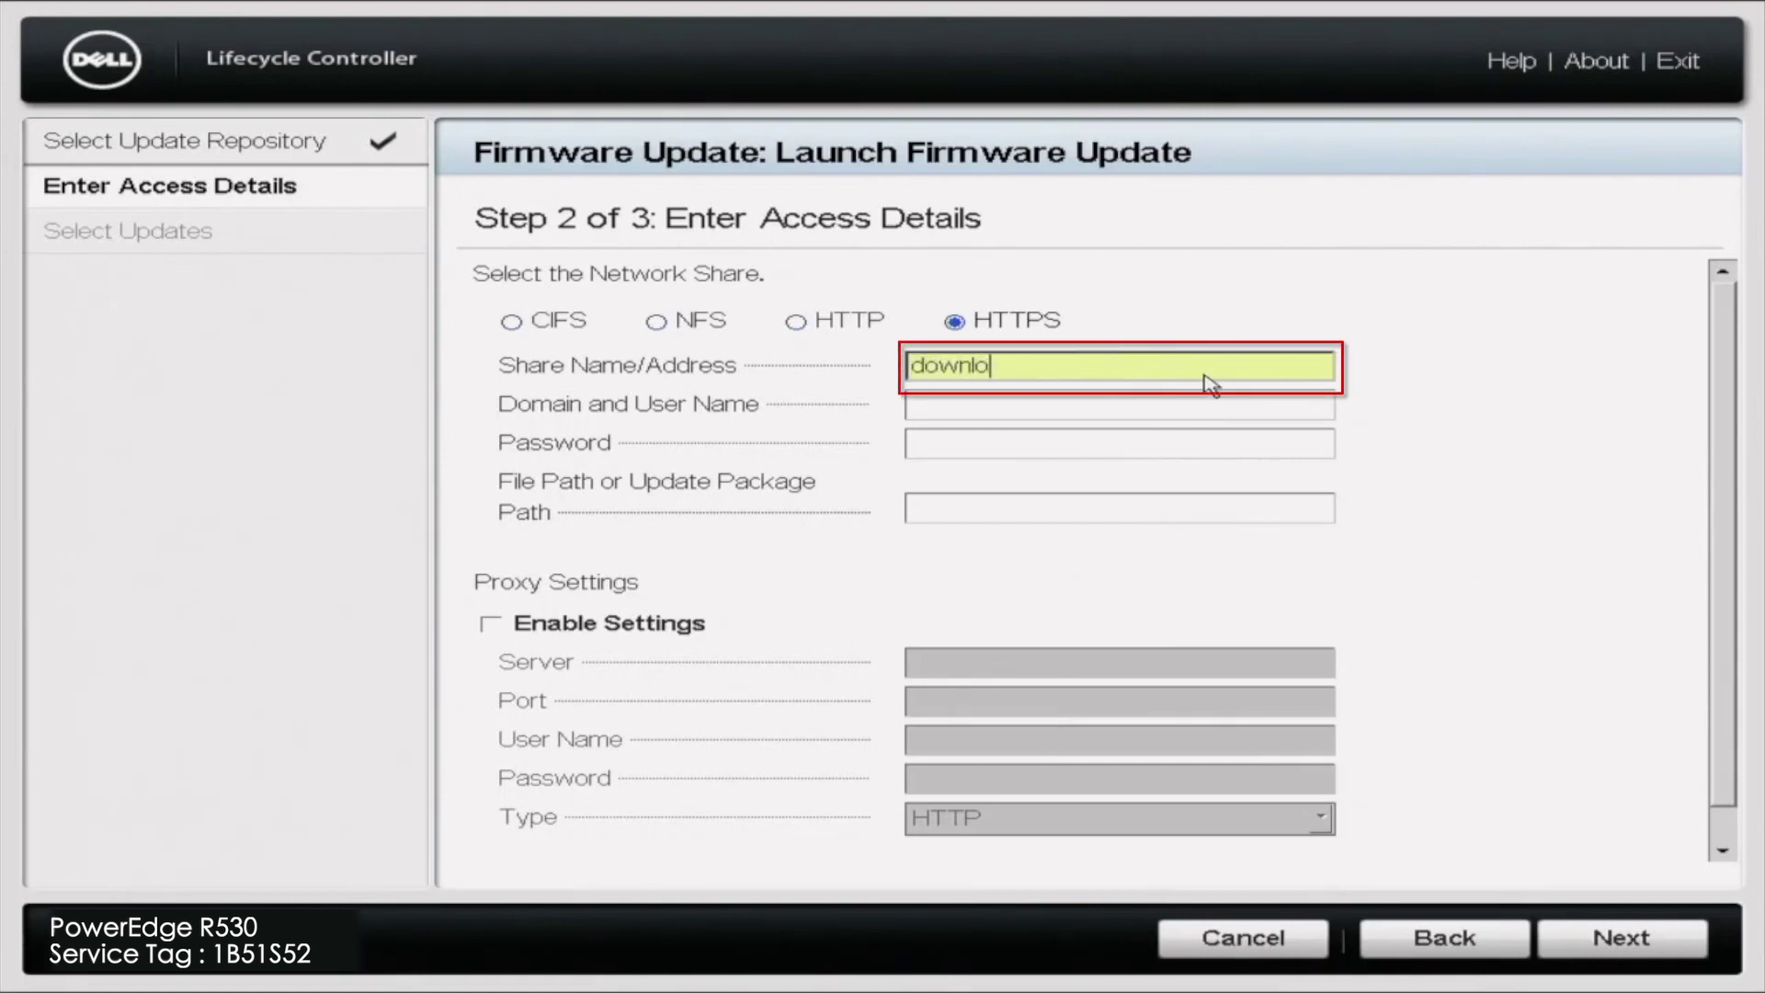
type("ads.dell.com")
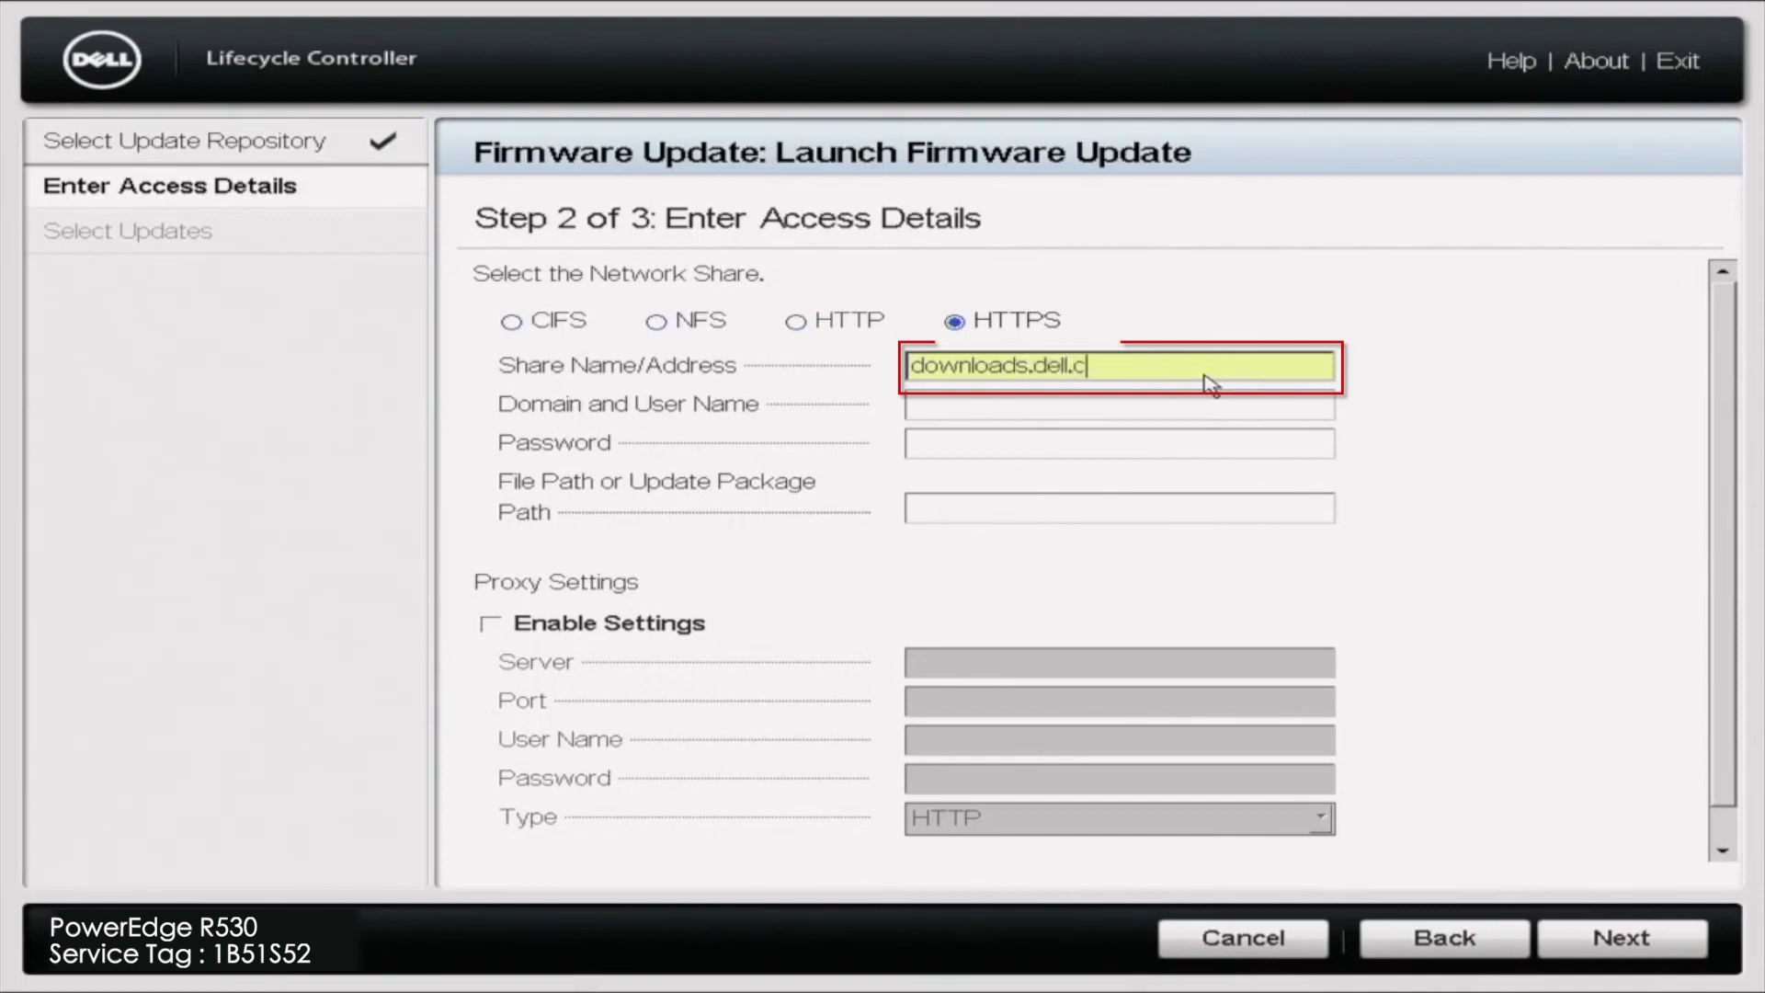
left_click(1583, 945)
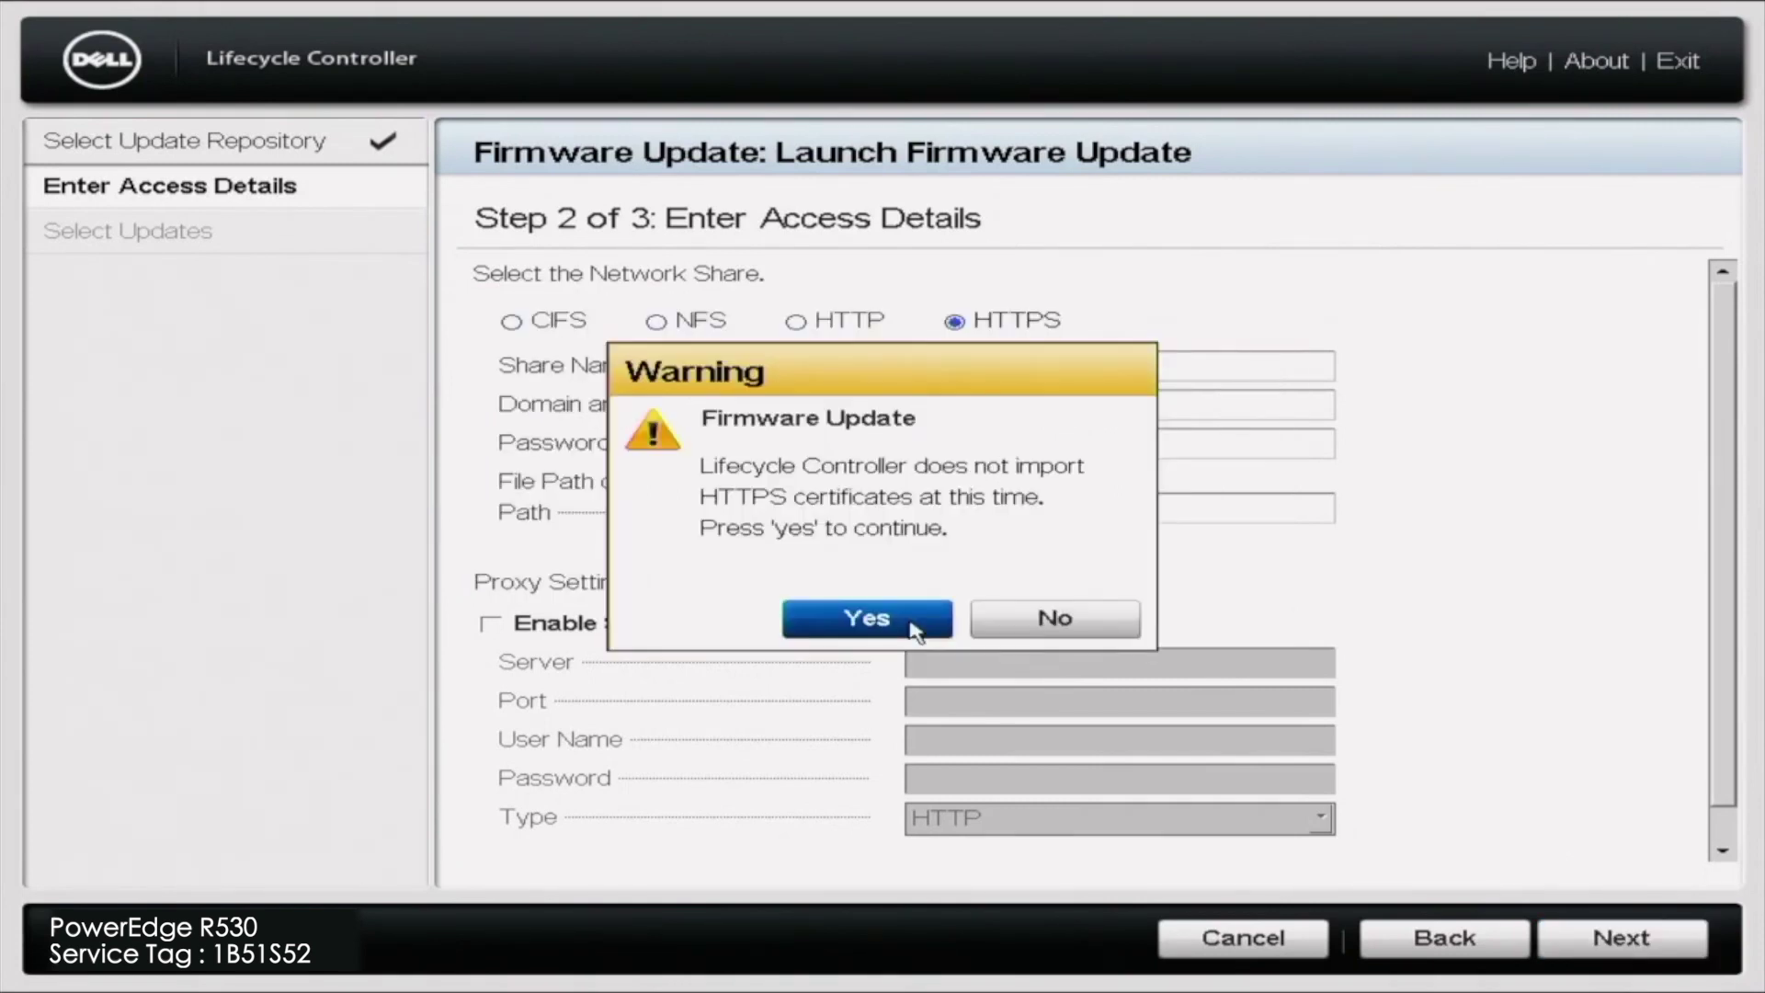
left_click(867, 619)
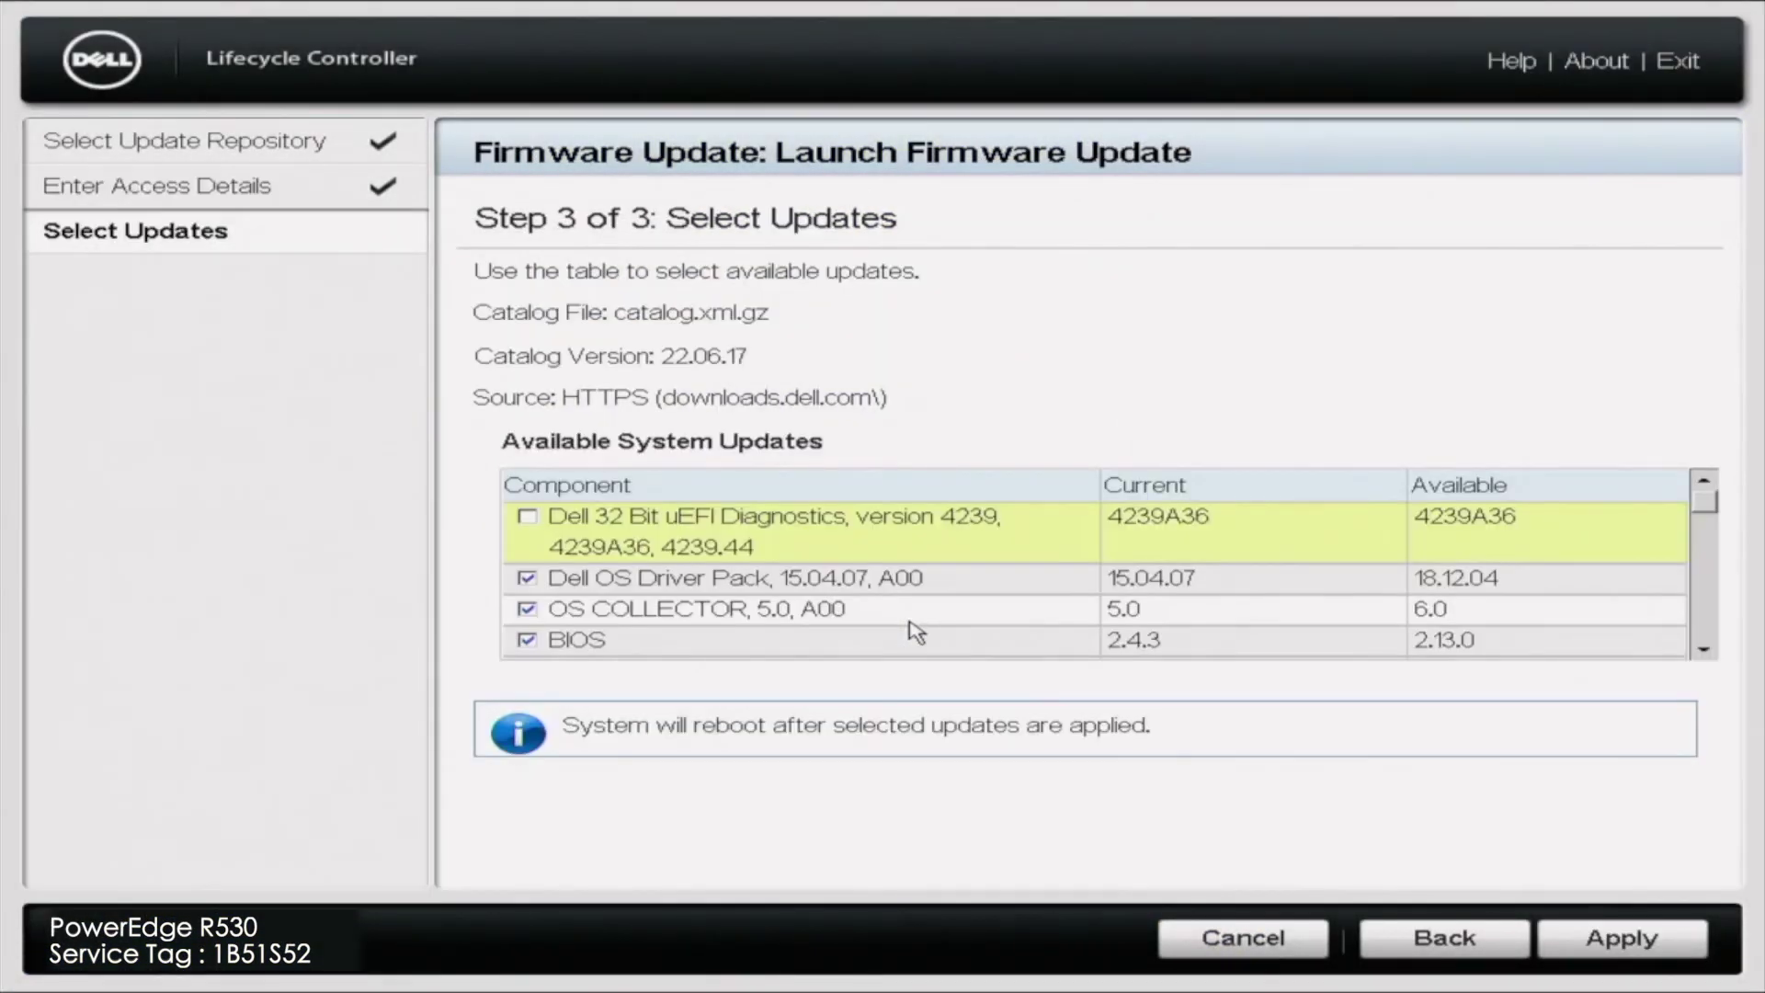
left_click(1702, 653)
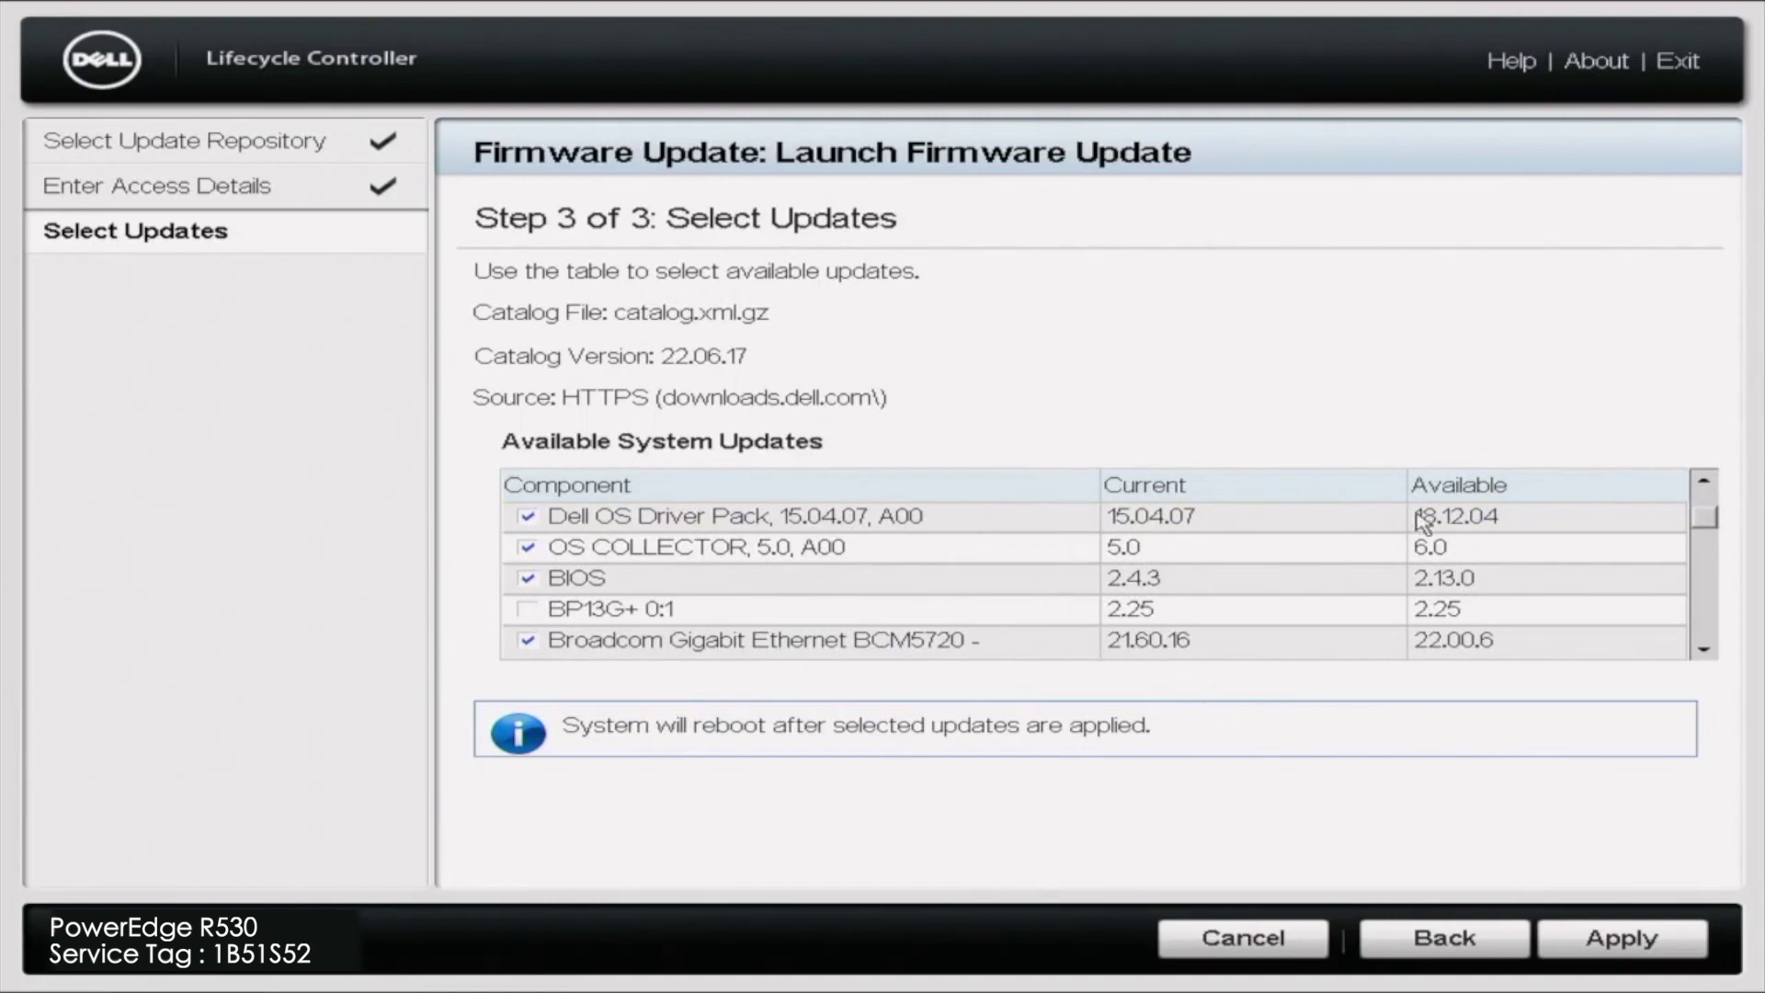
left_click(1703, 650)
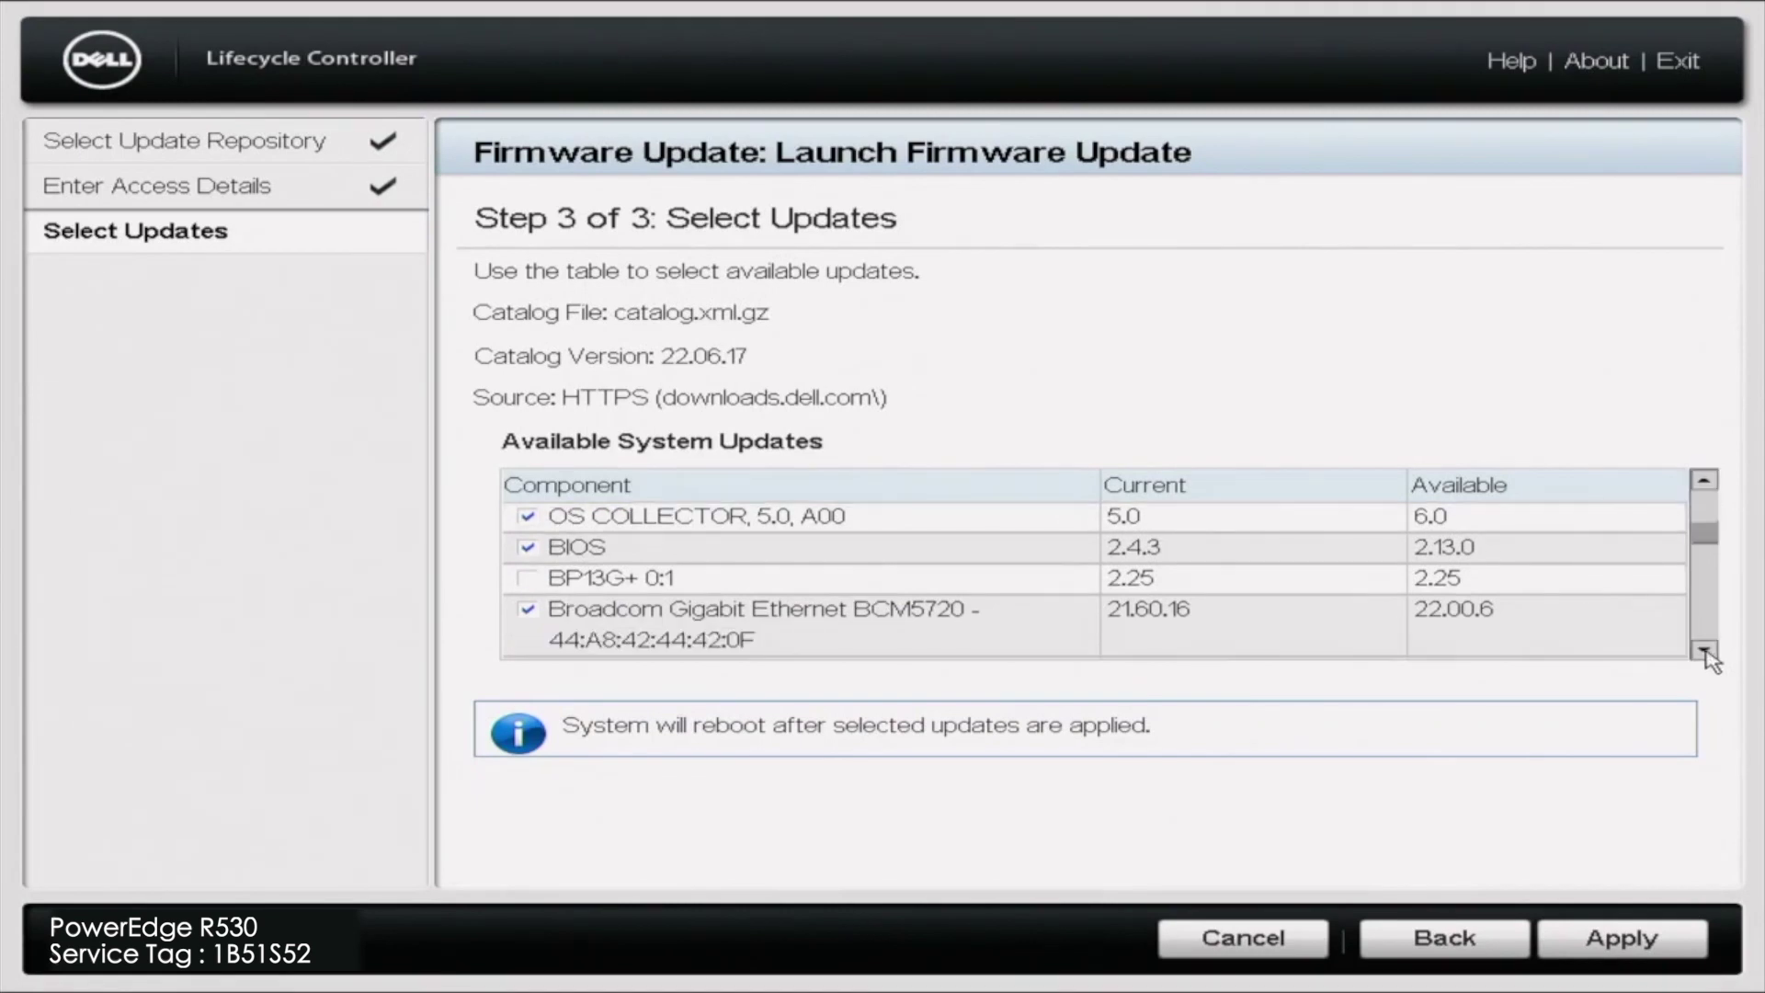
left_click(1703, 650)
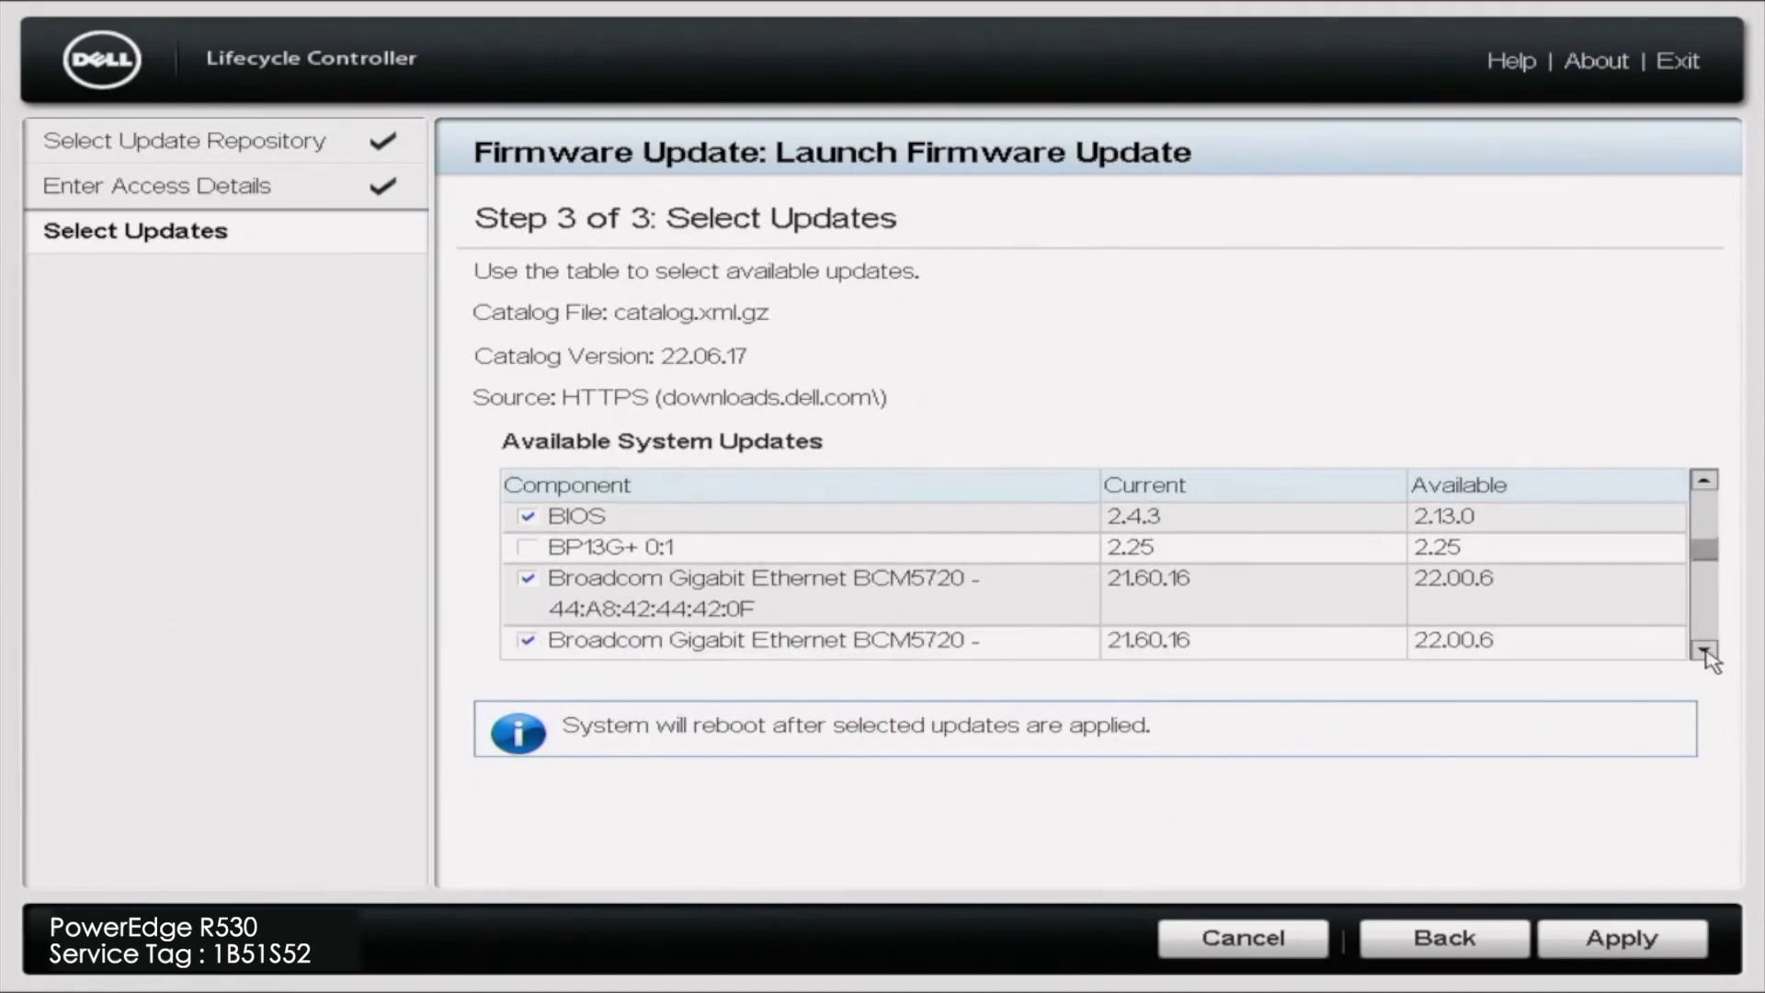
left_click(1703, 650)
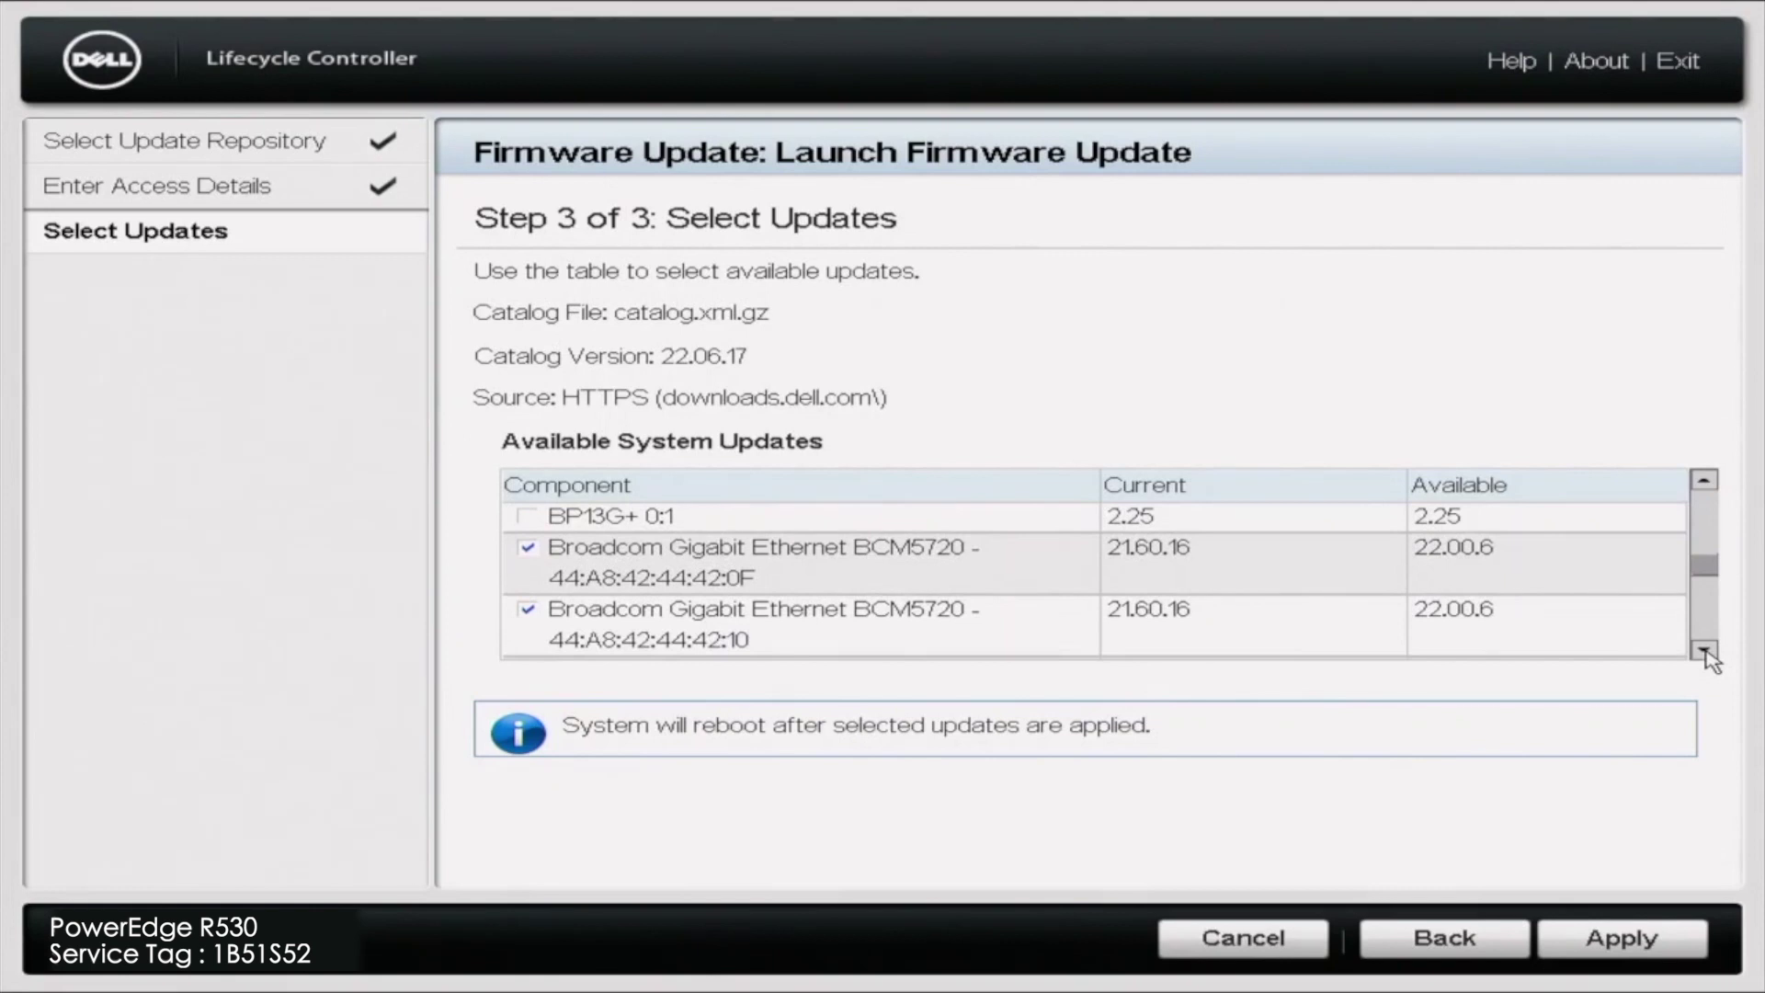
left_click(1703, 650)
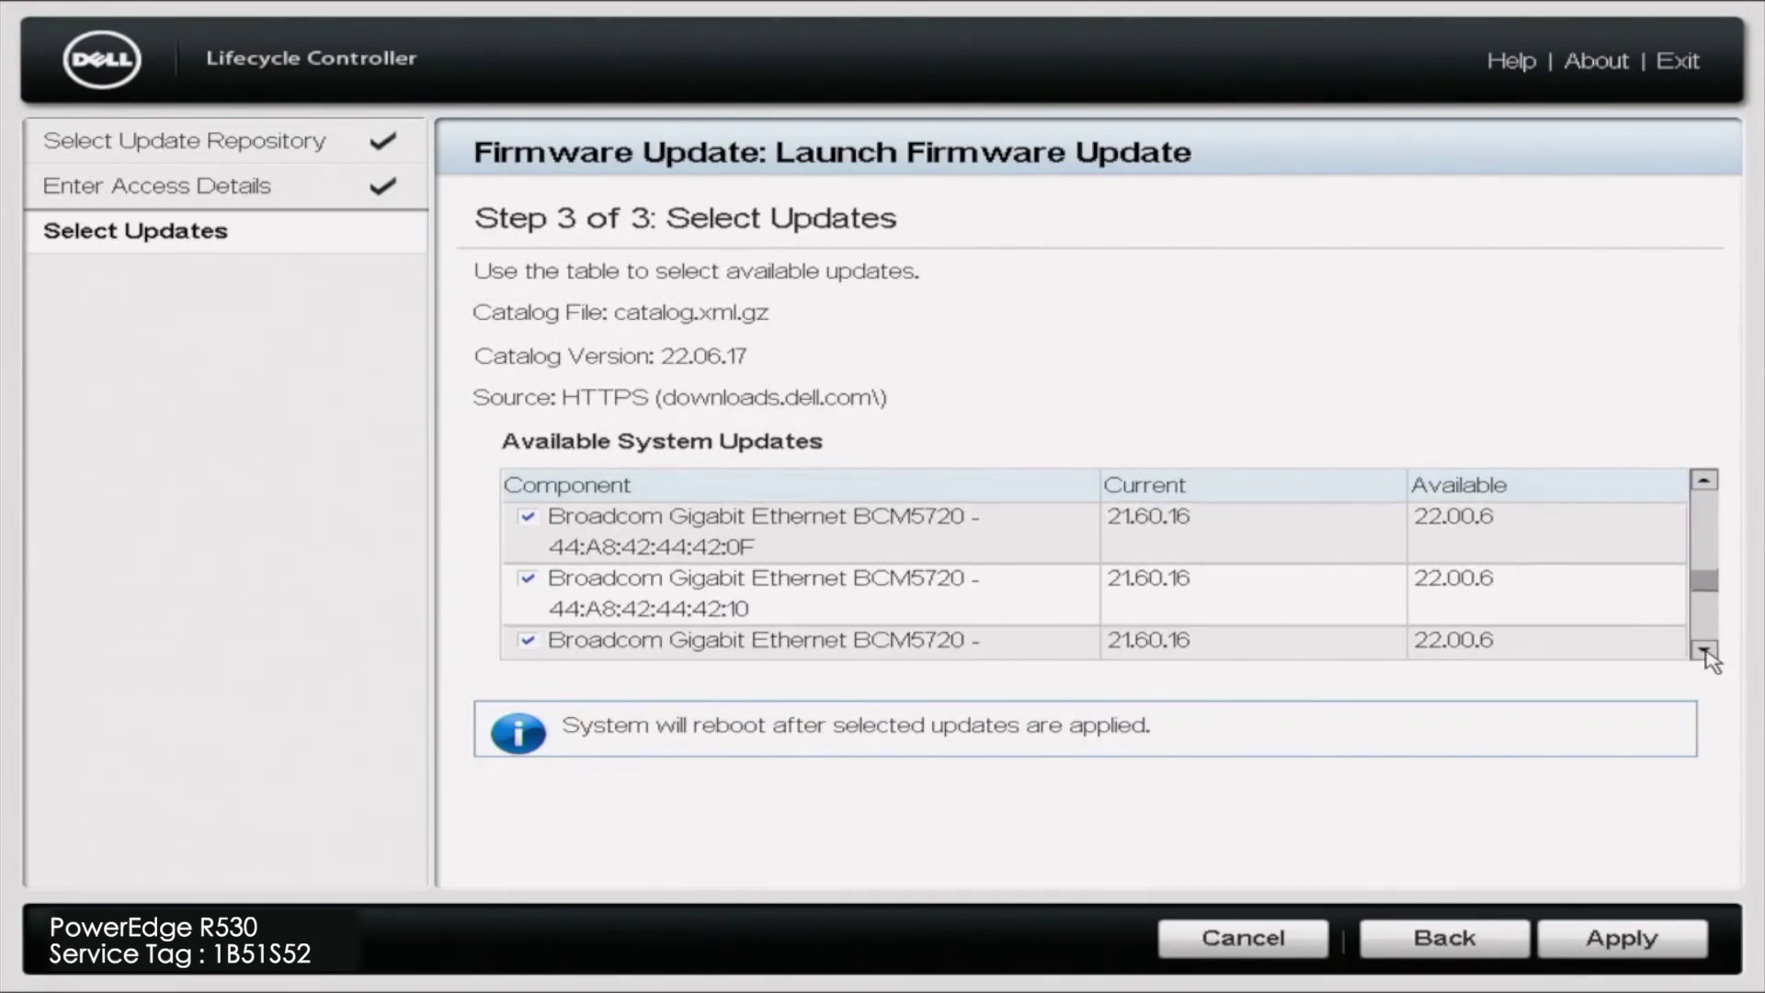
left_click(1703, 649)
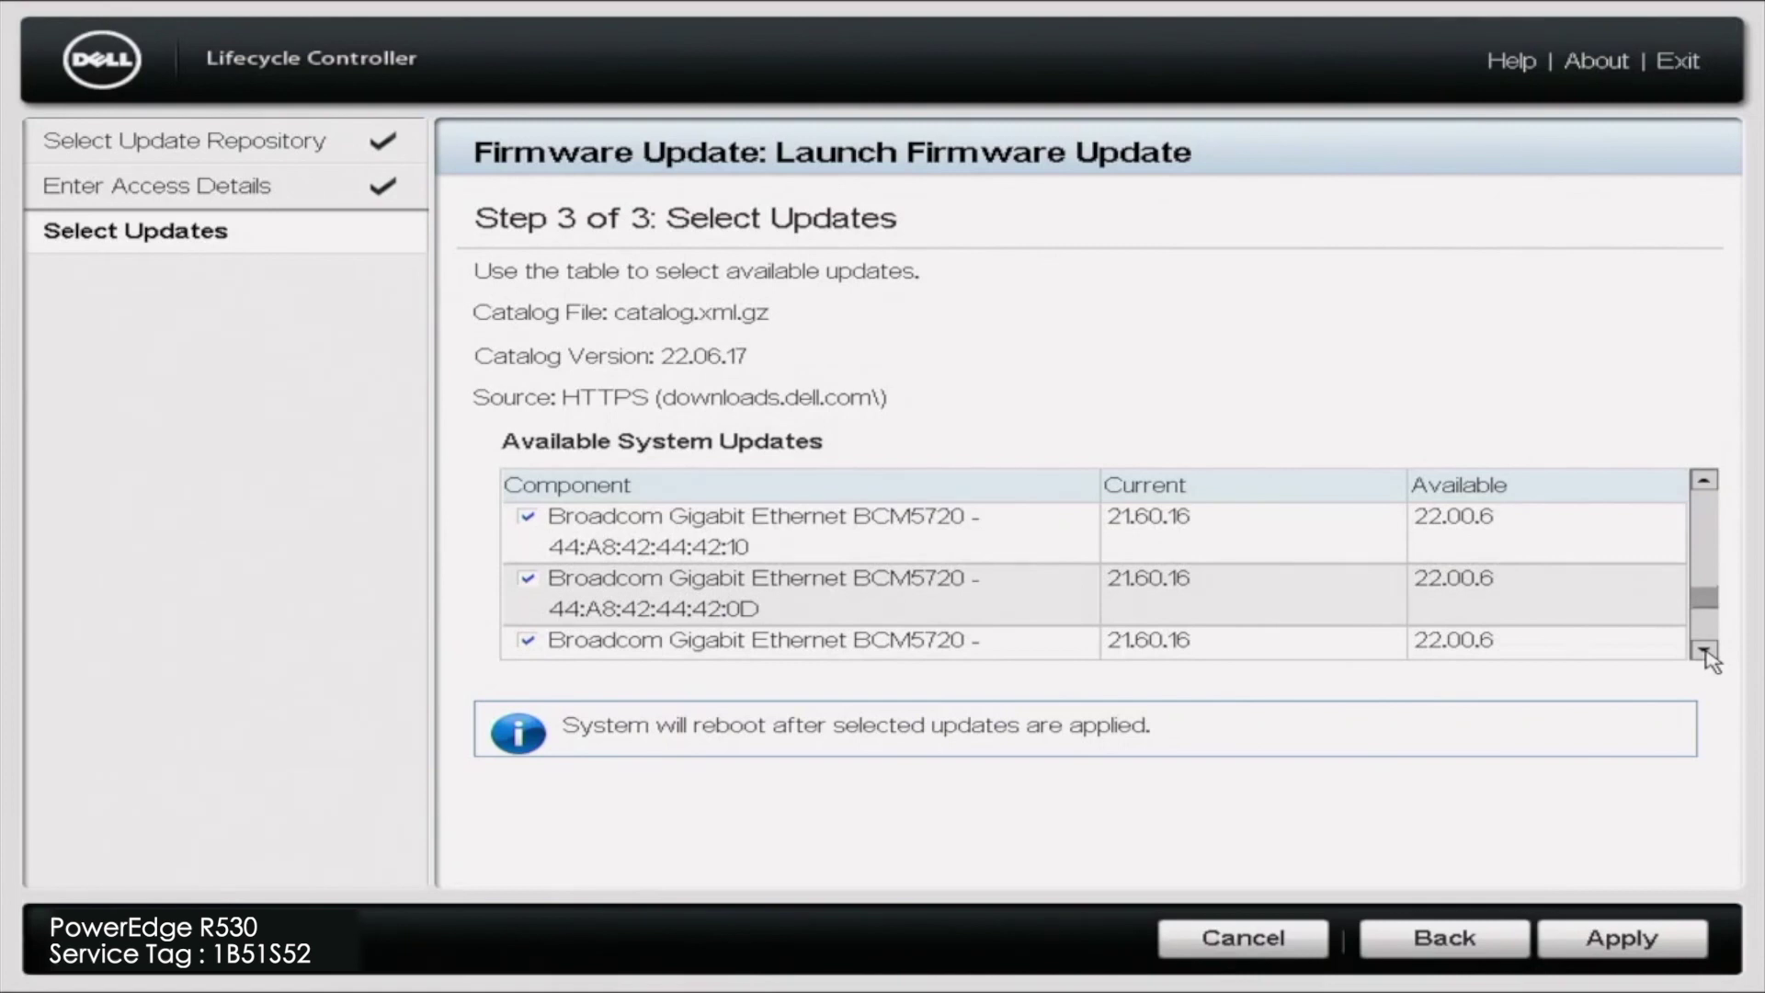
left_click(1703, 650)
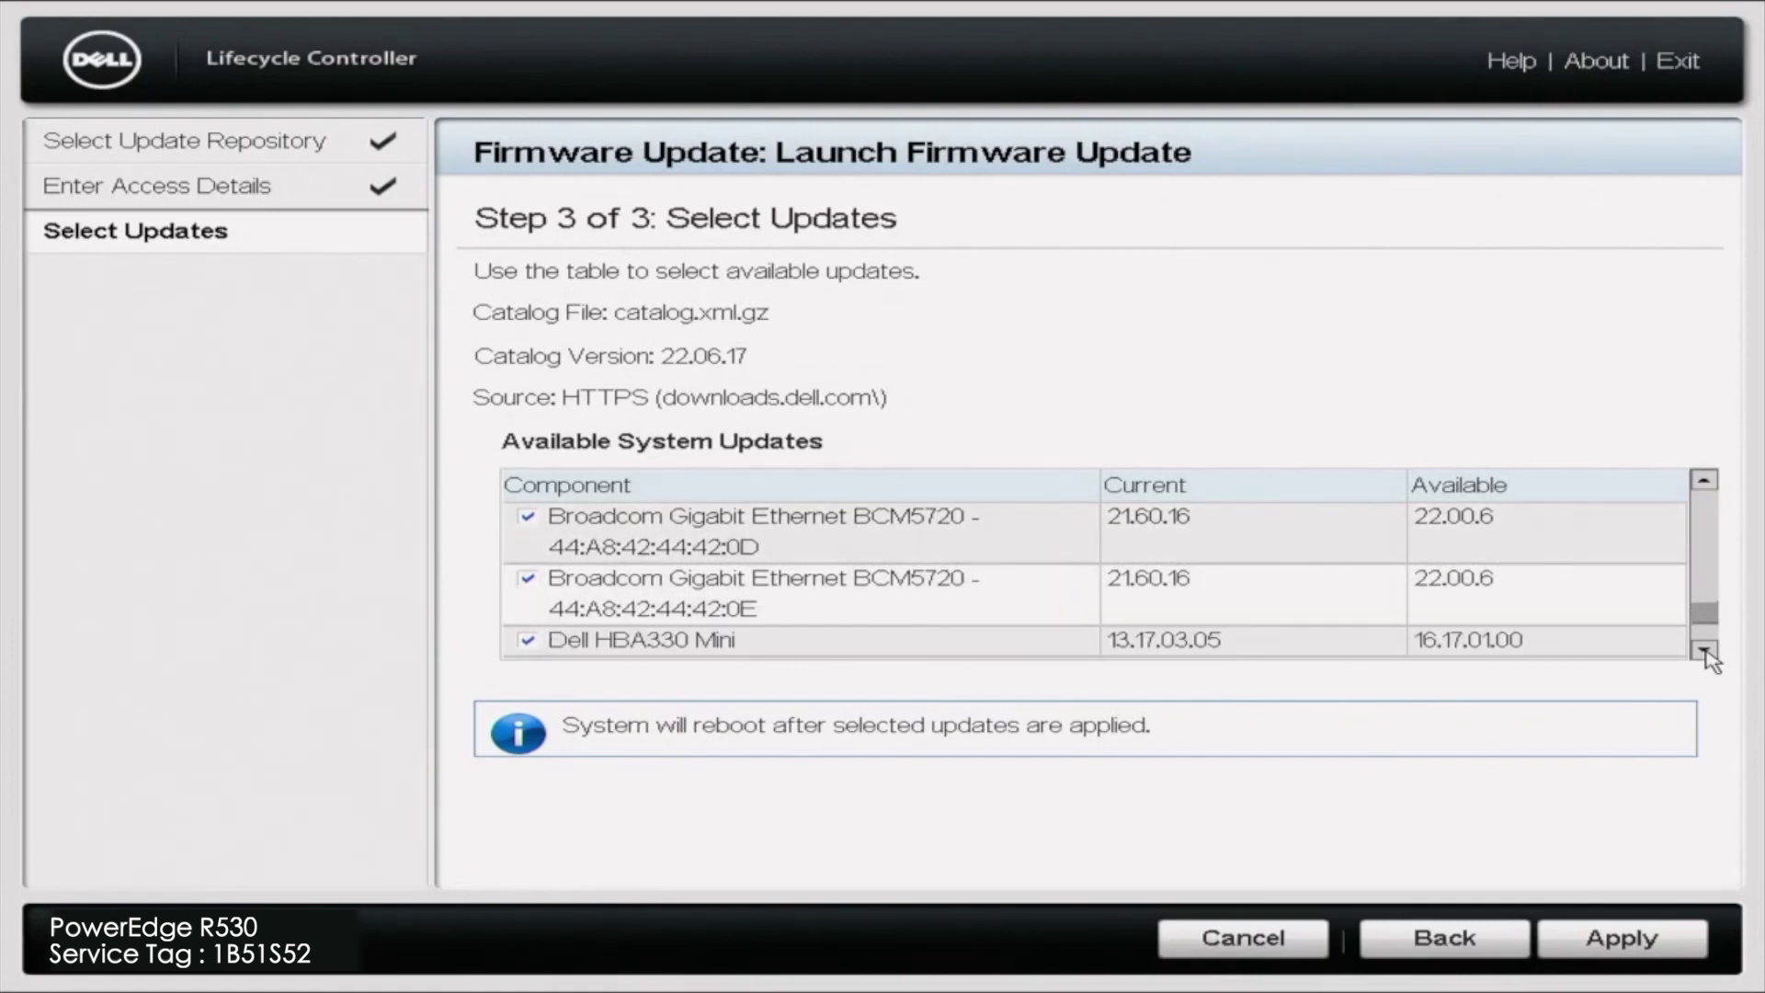
left_click(1703, 650)
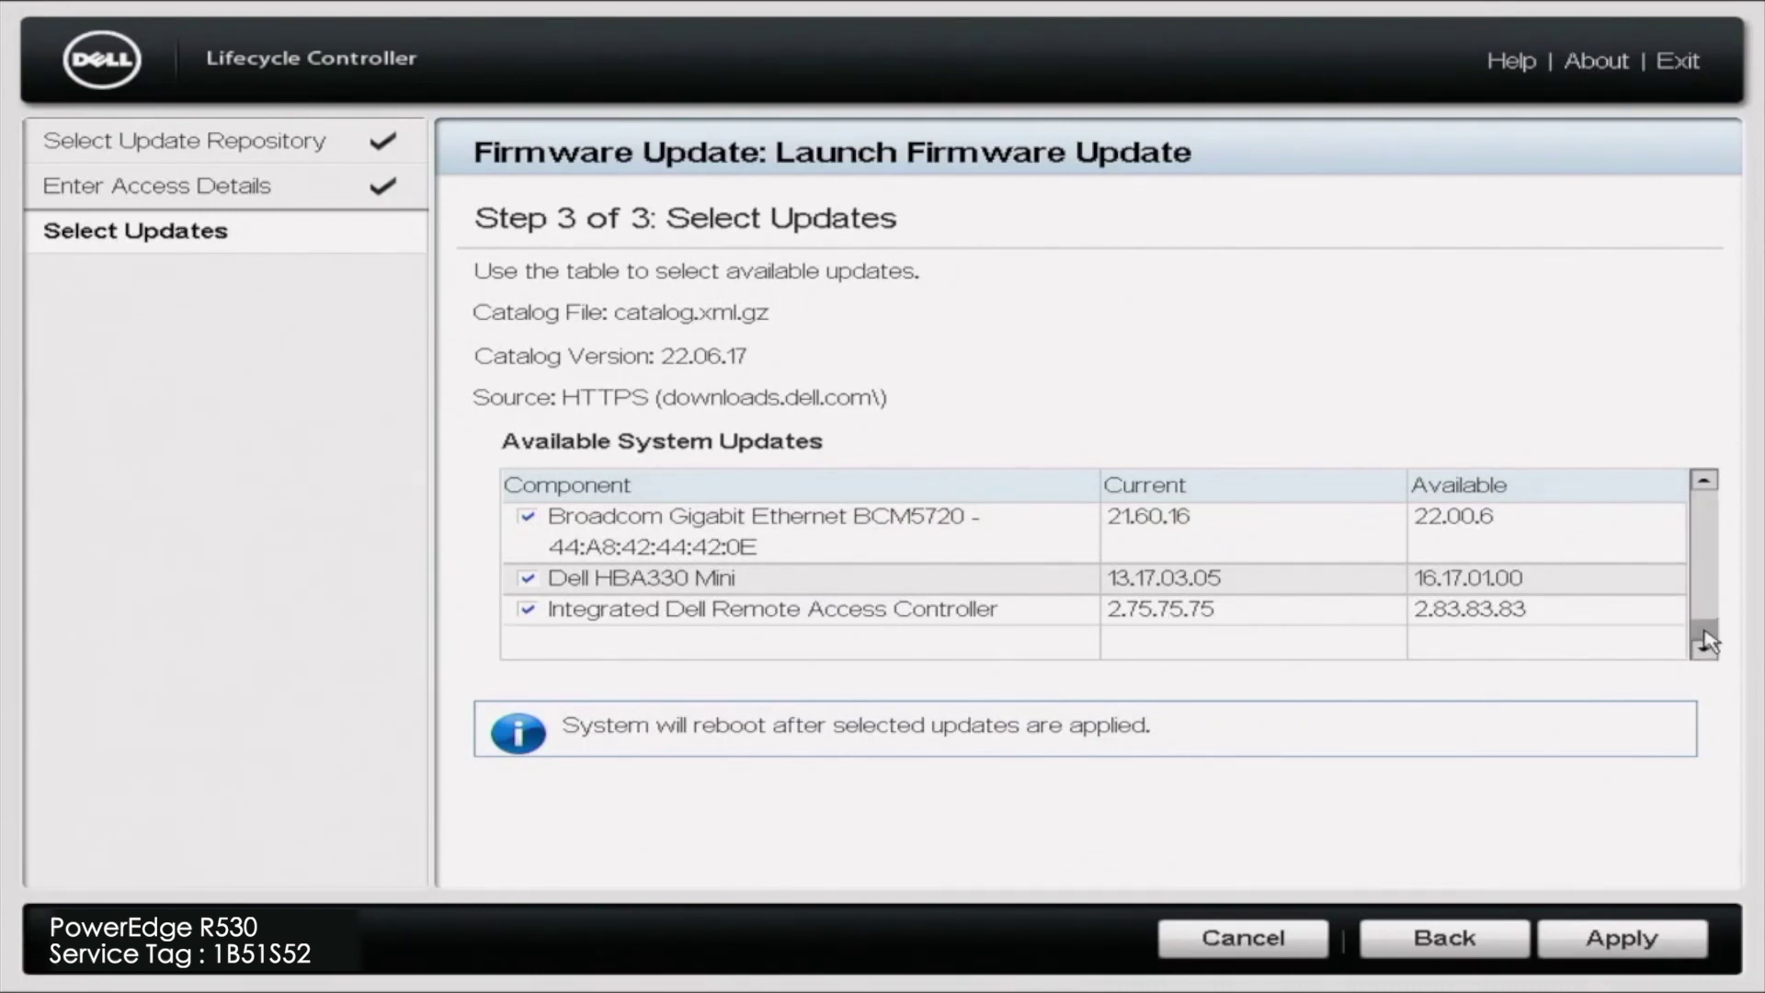
left_click_drag(1705, 642, 1705, 501)
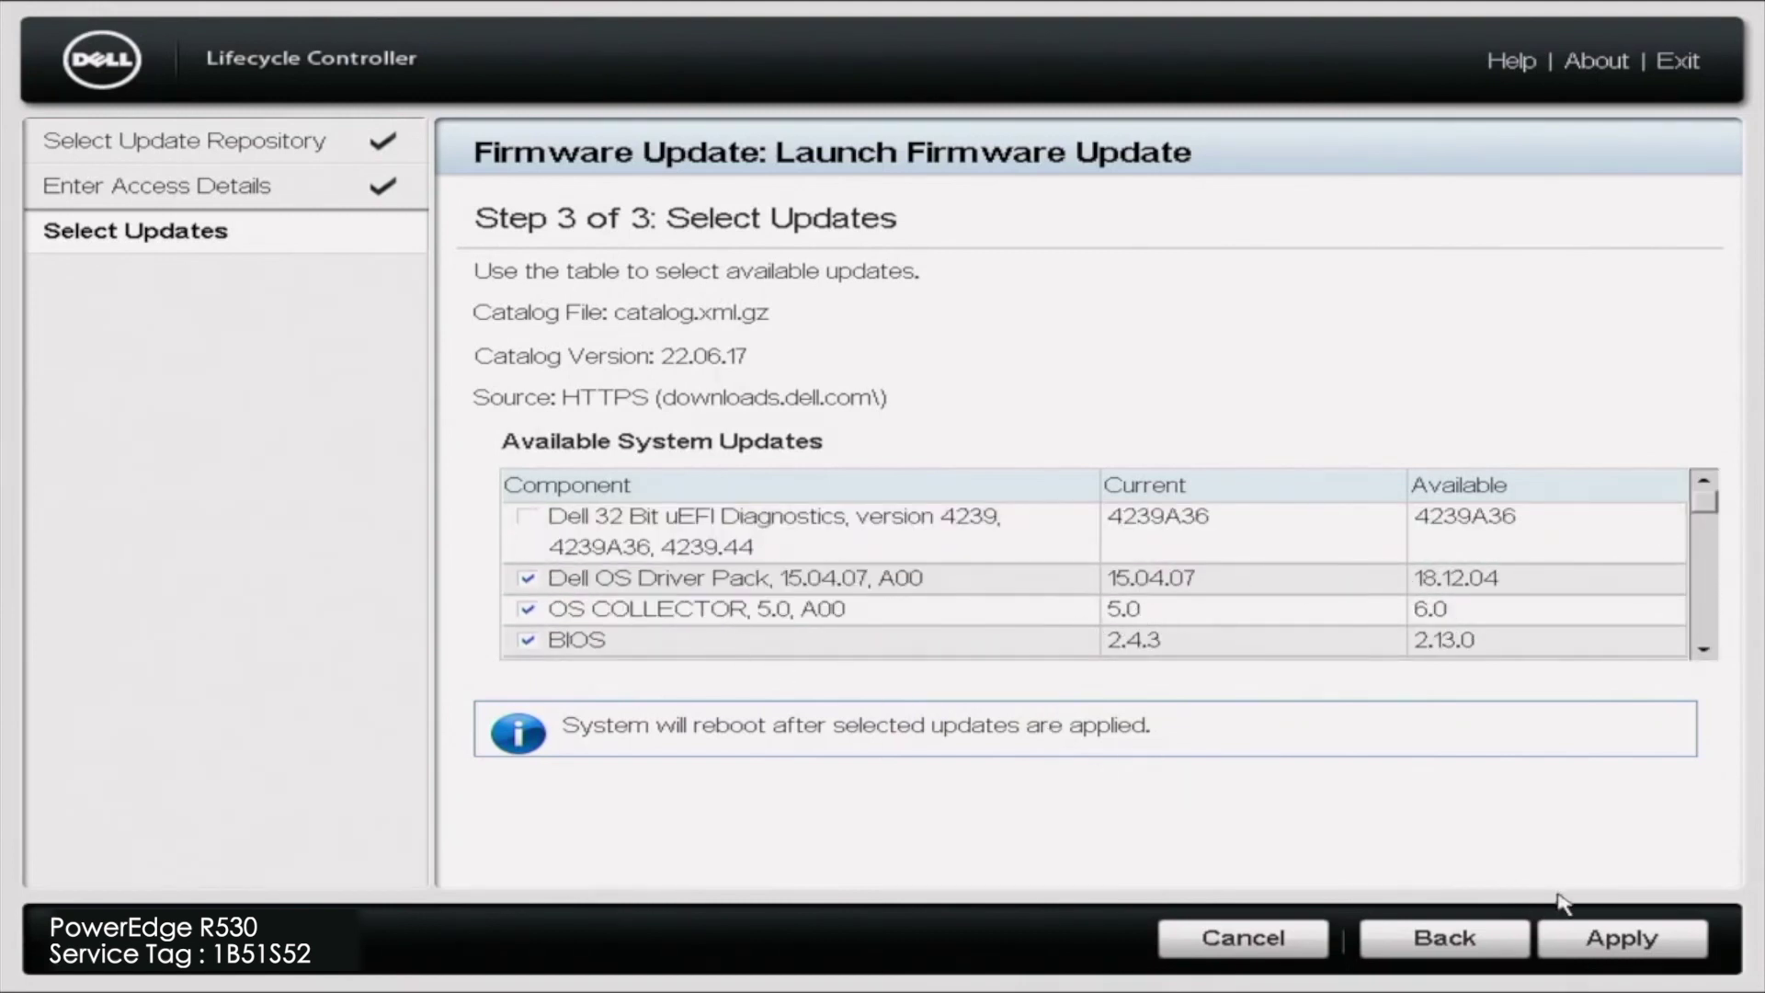
Apply the checked updates so the server reboots with BIOS 2.13.0
left_click(1597, 947)
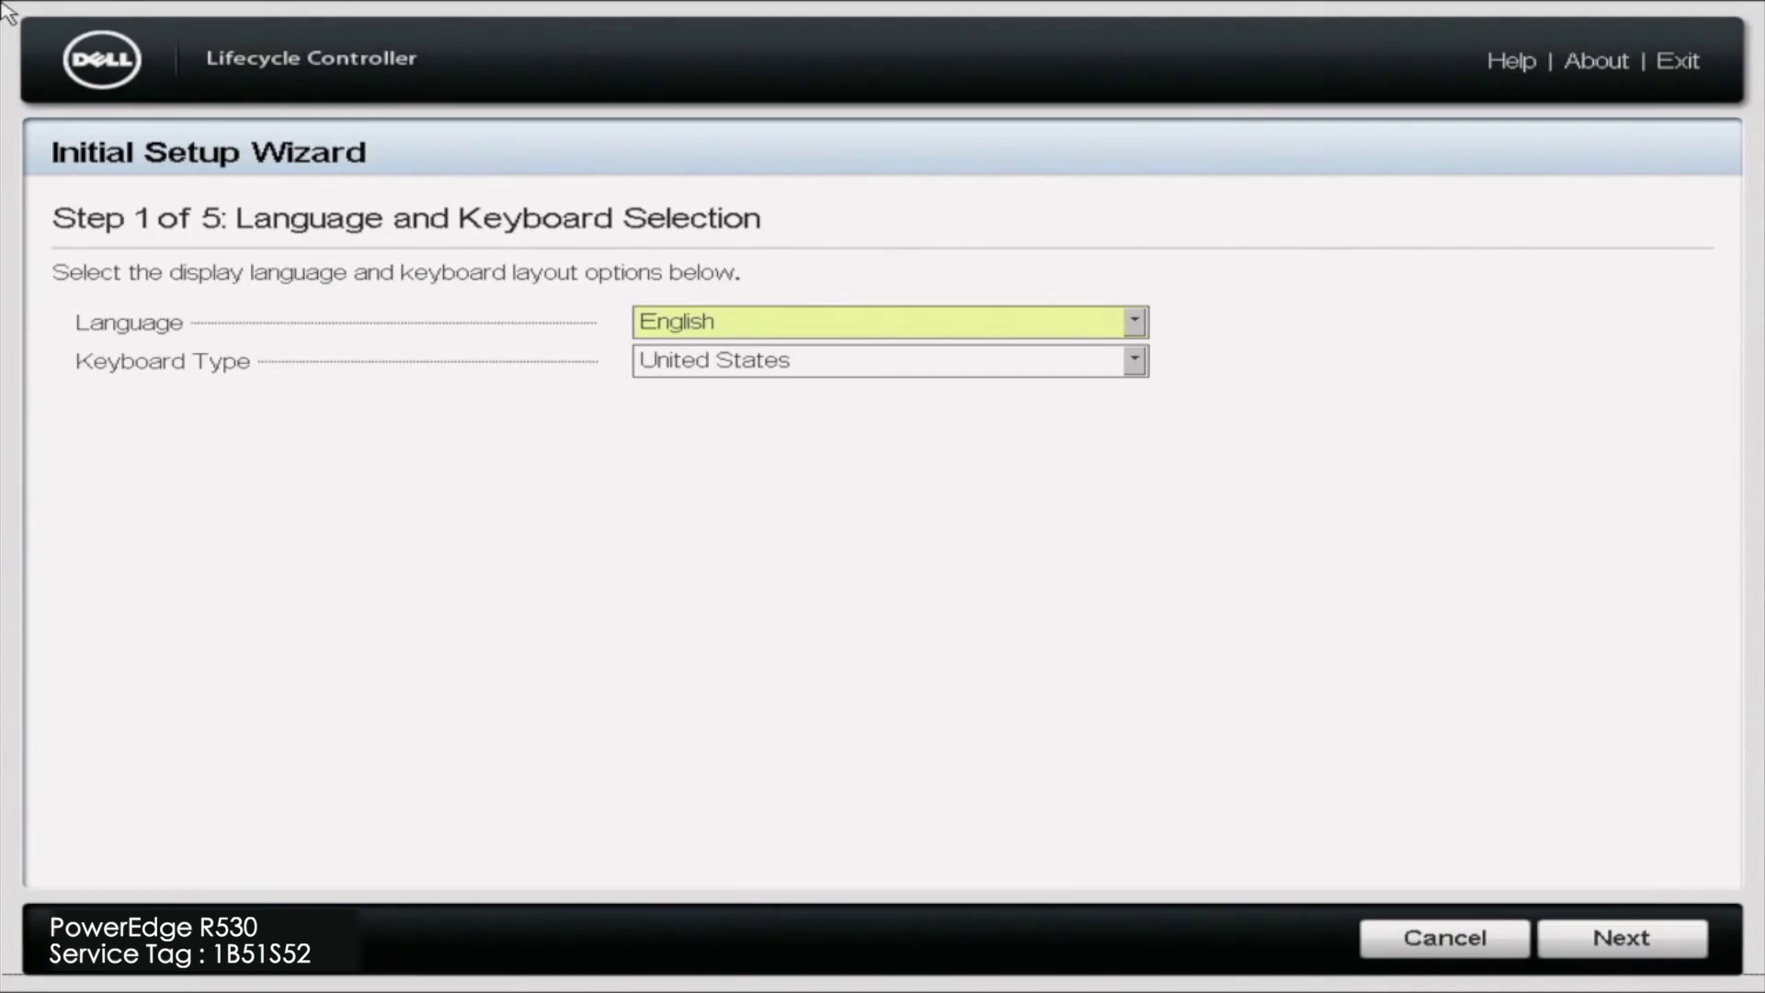
Check current versions (BIOS 2.13.0, Broadcom NICs 22.00.6, iDRAC 2.83.83.83), then return
key("Tab")
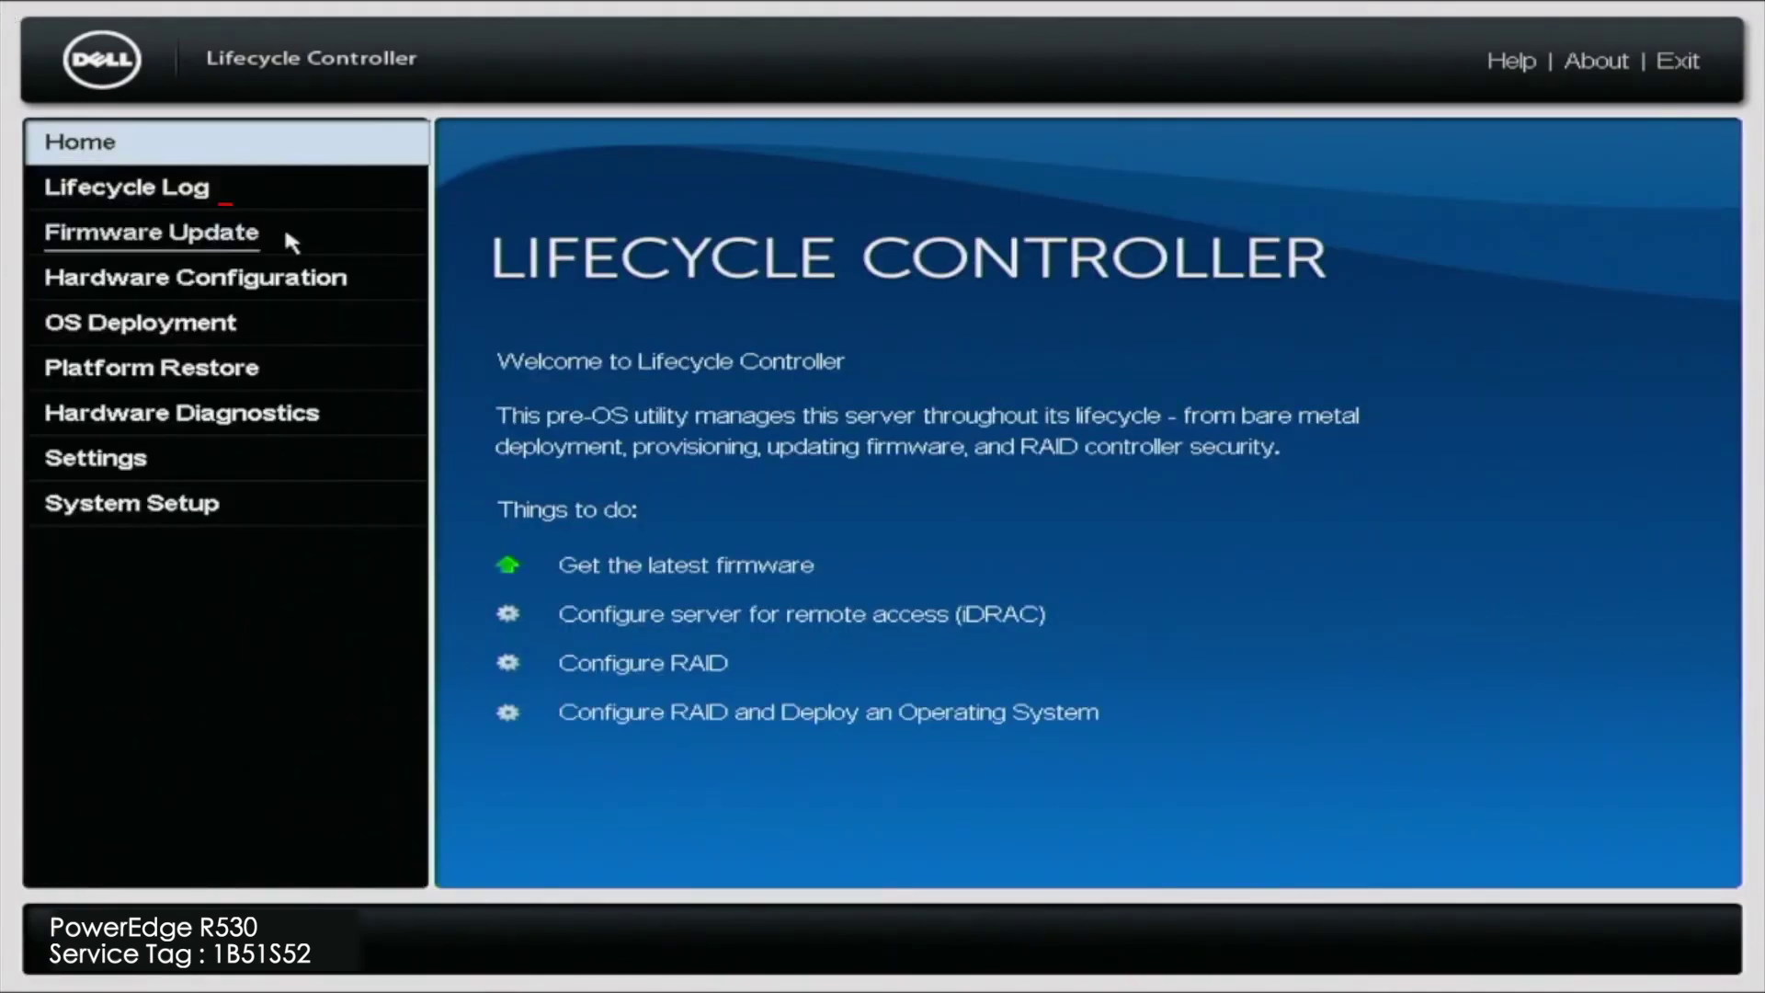
left_click(289, 239)
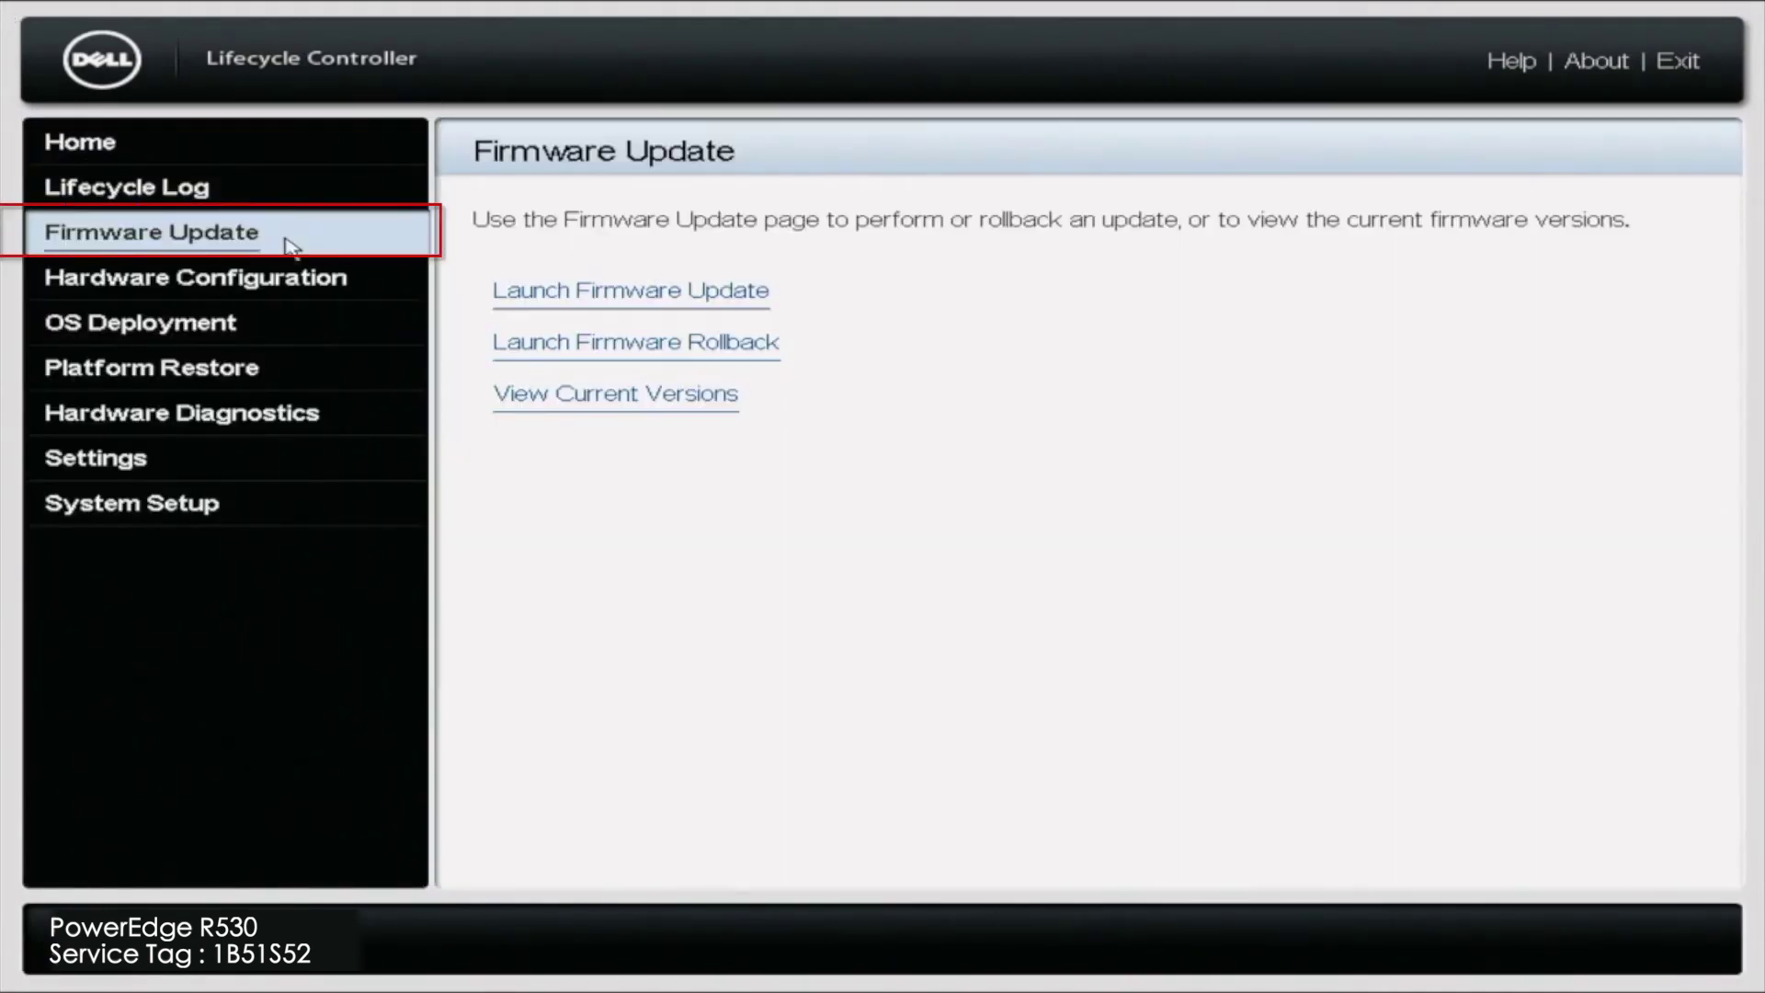
left_click(599, 412)
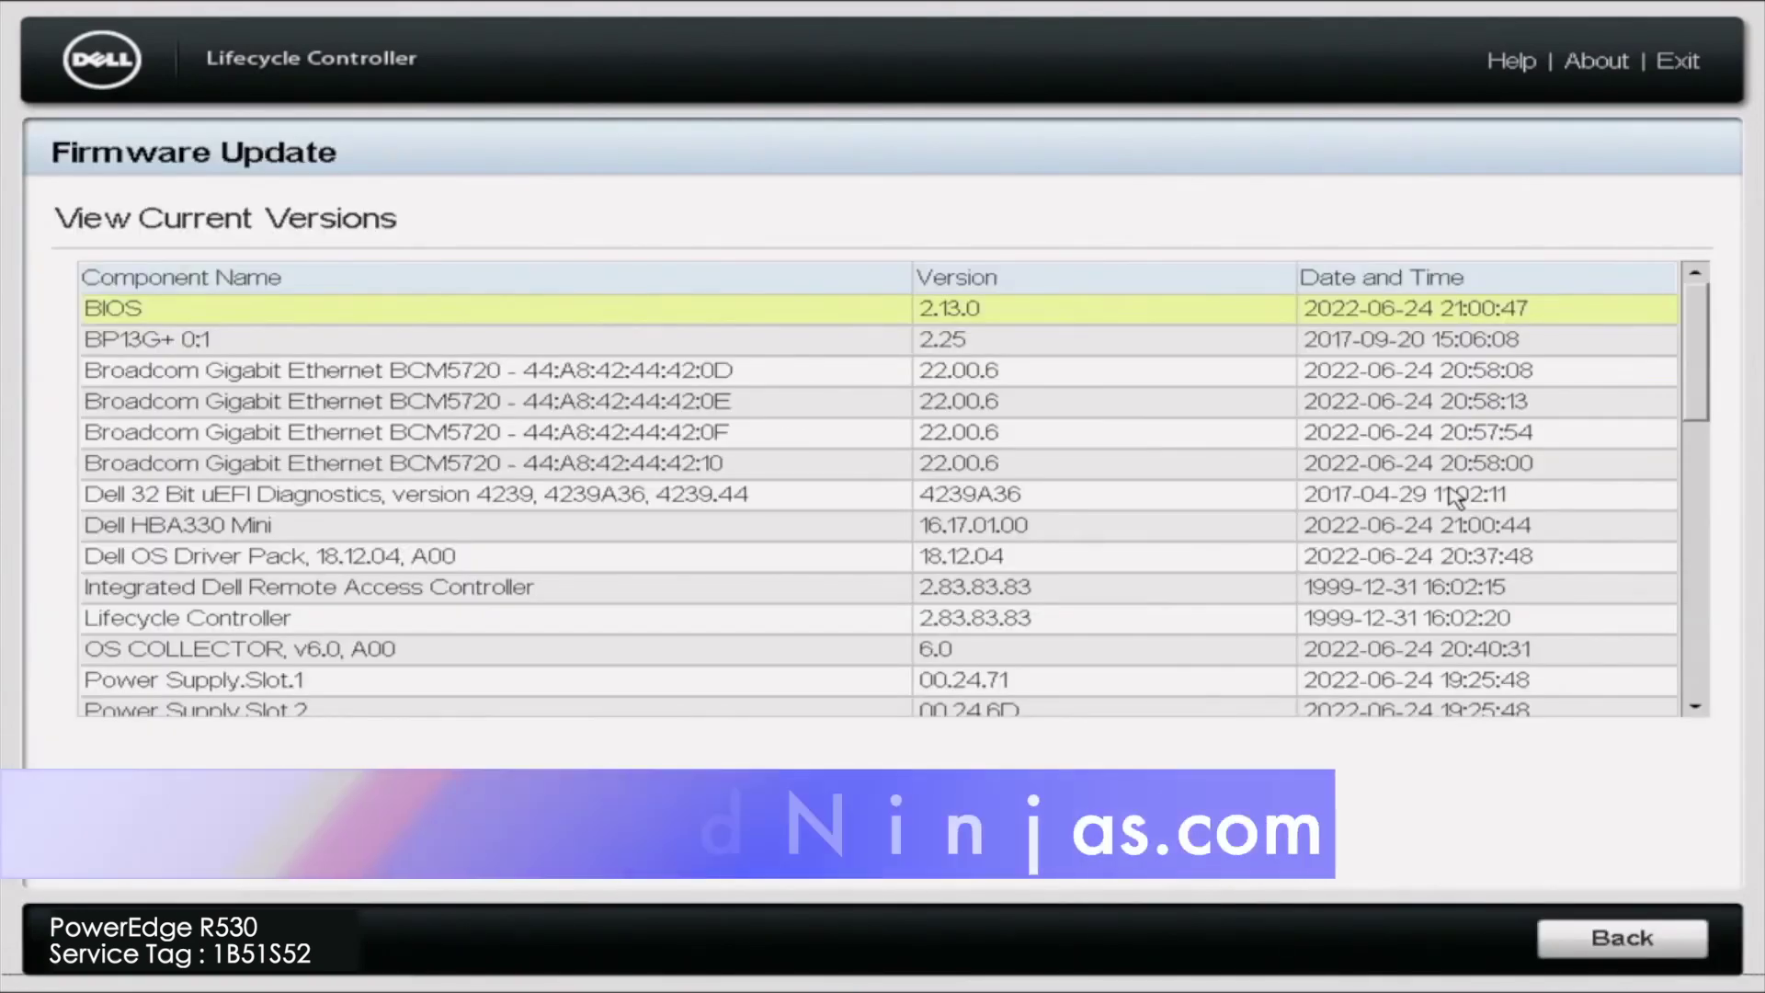
left_click(1696, 707)
left_click(1696, 707)
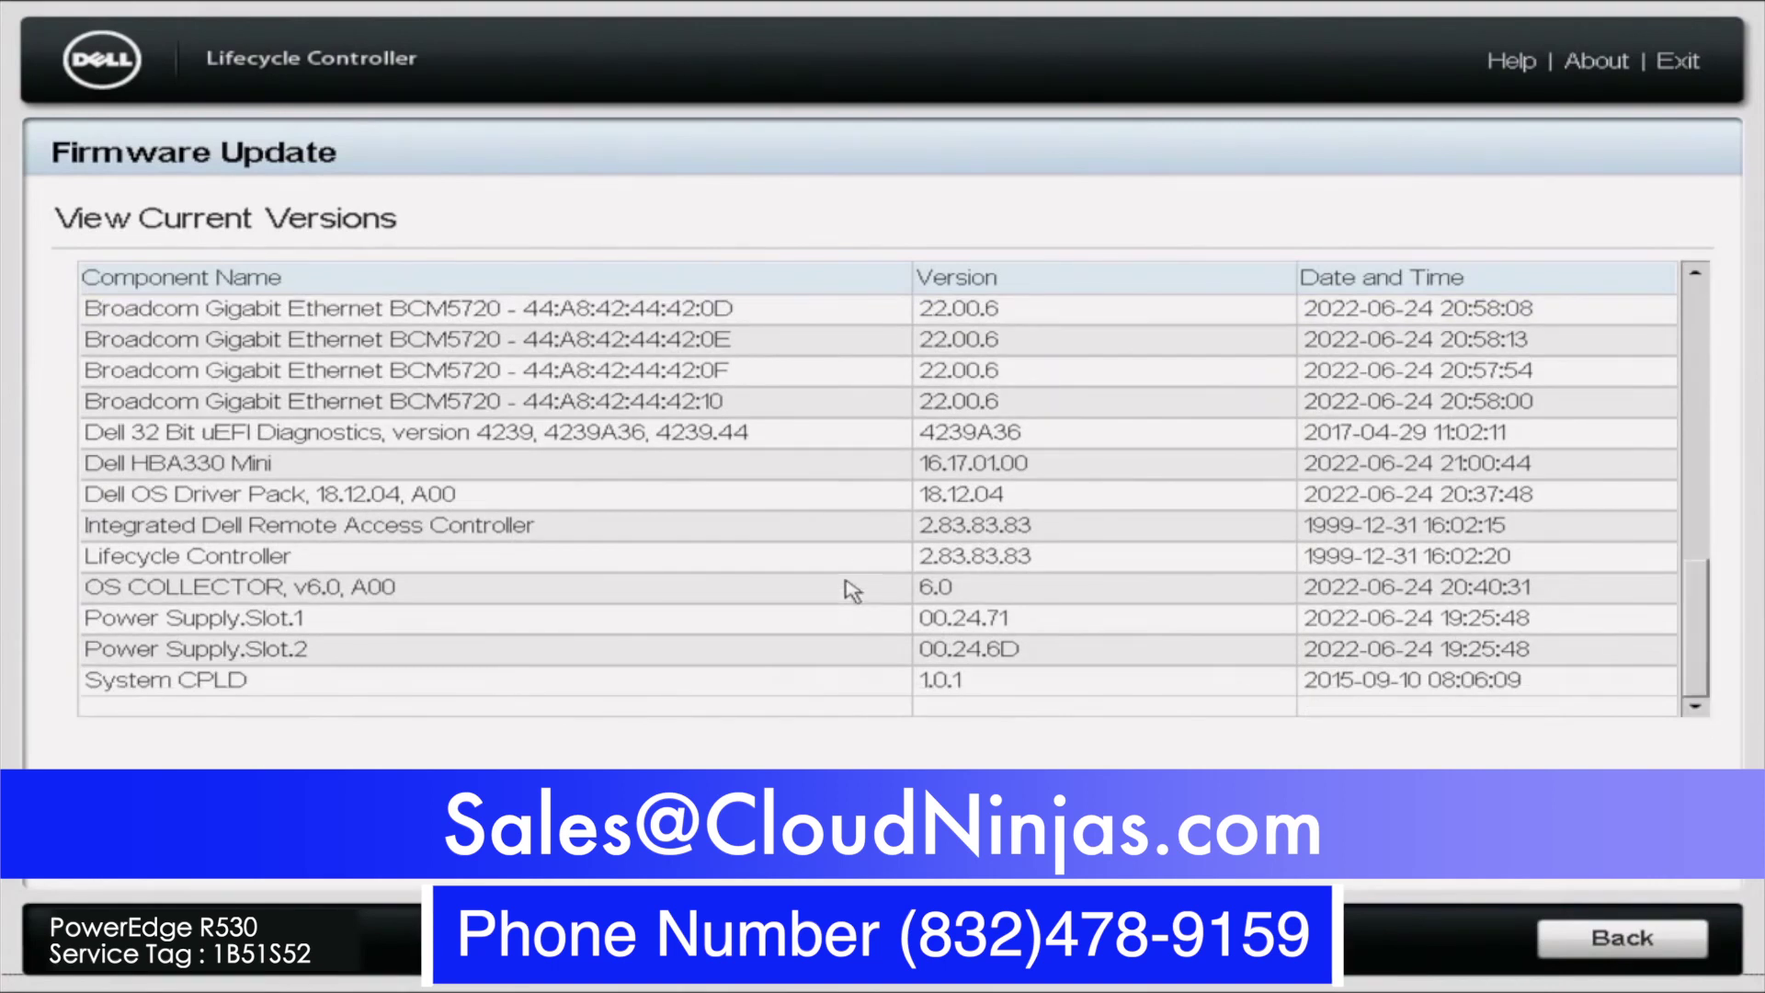
left_click(866, 565)
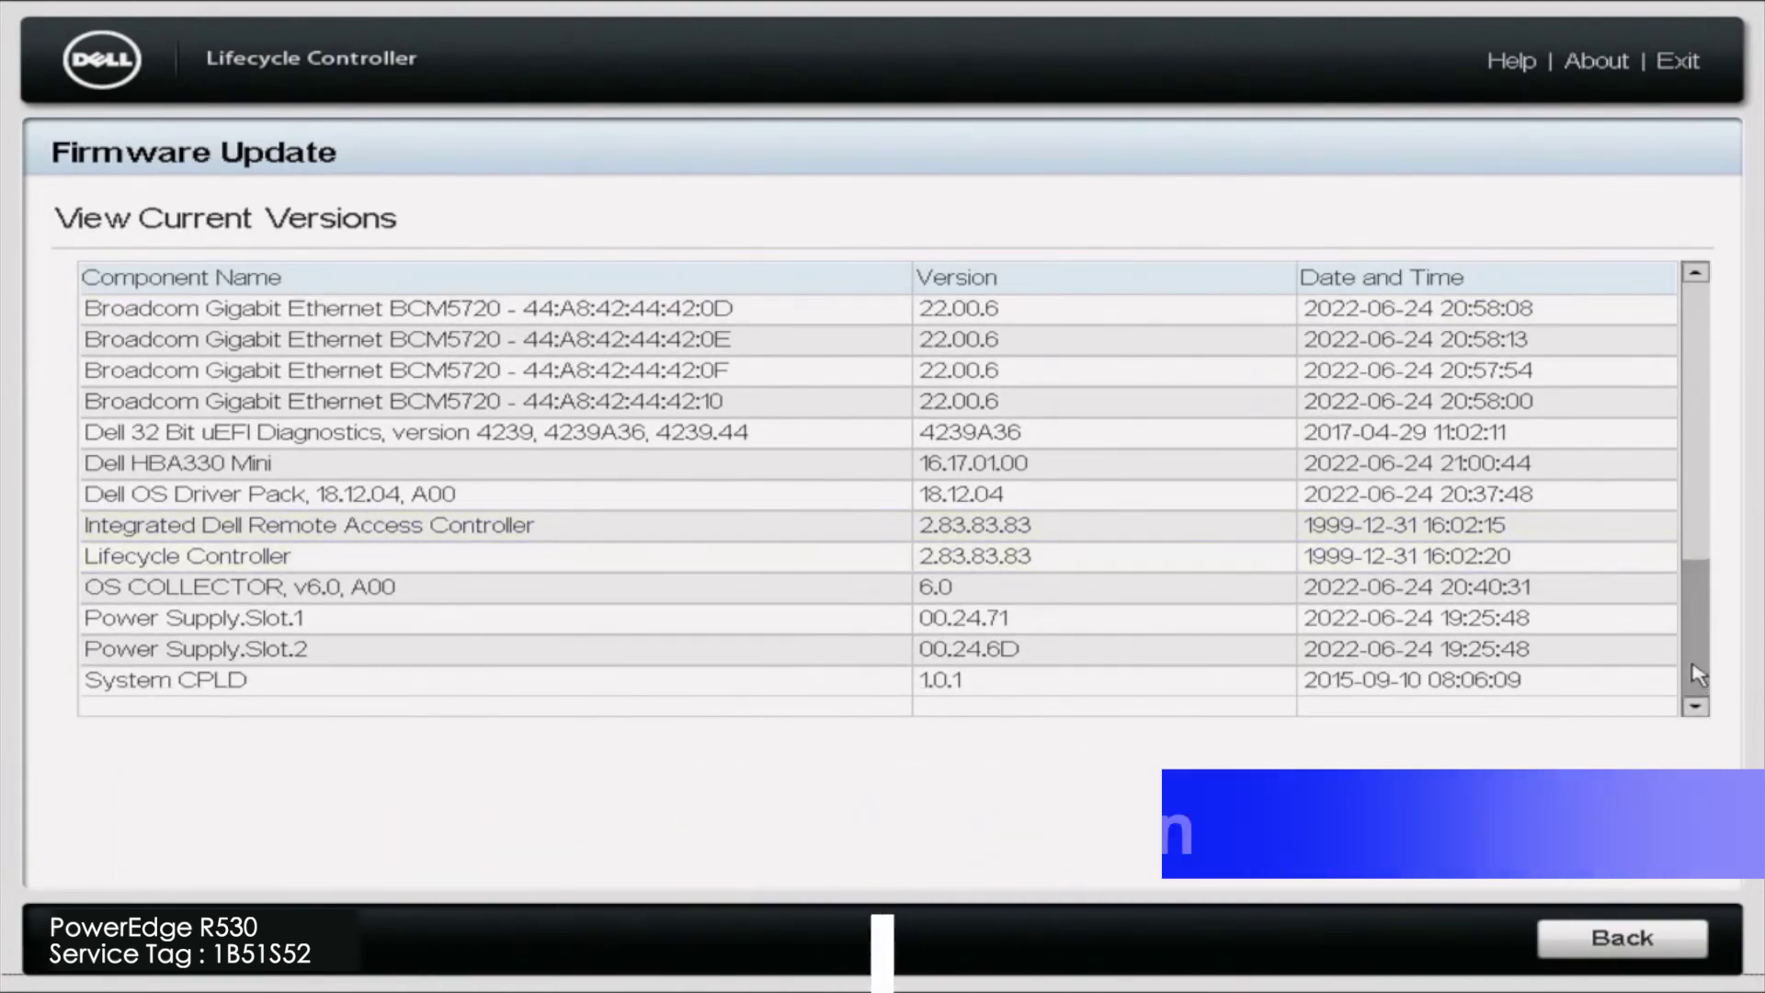
scroll(1693, 583, "up", 2)
left_click(1645, 924)
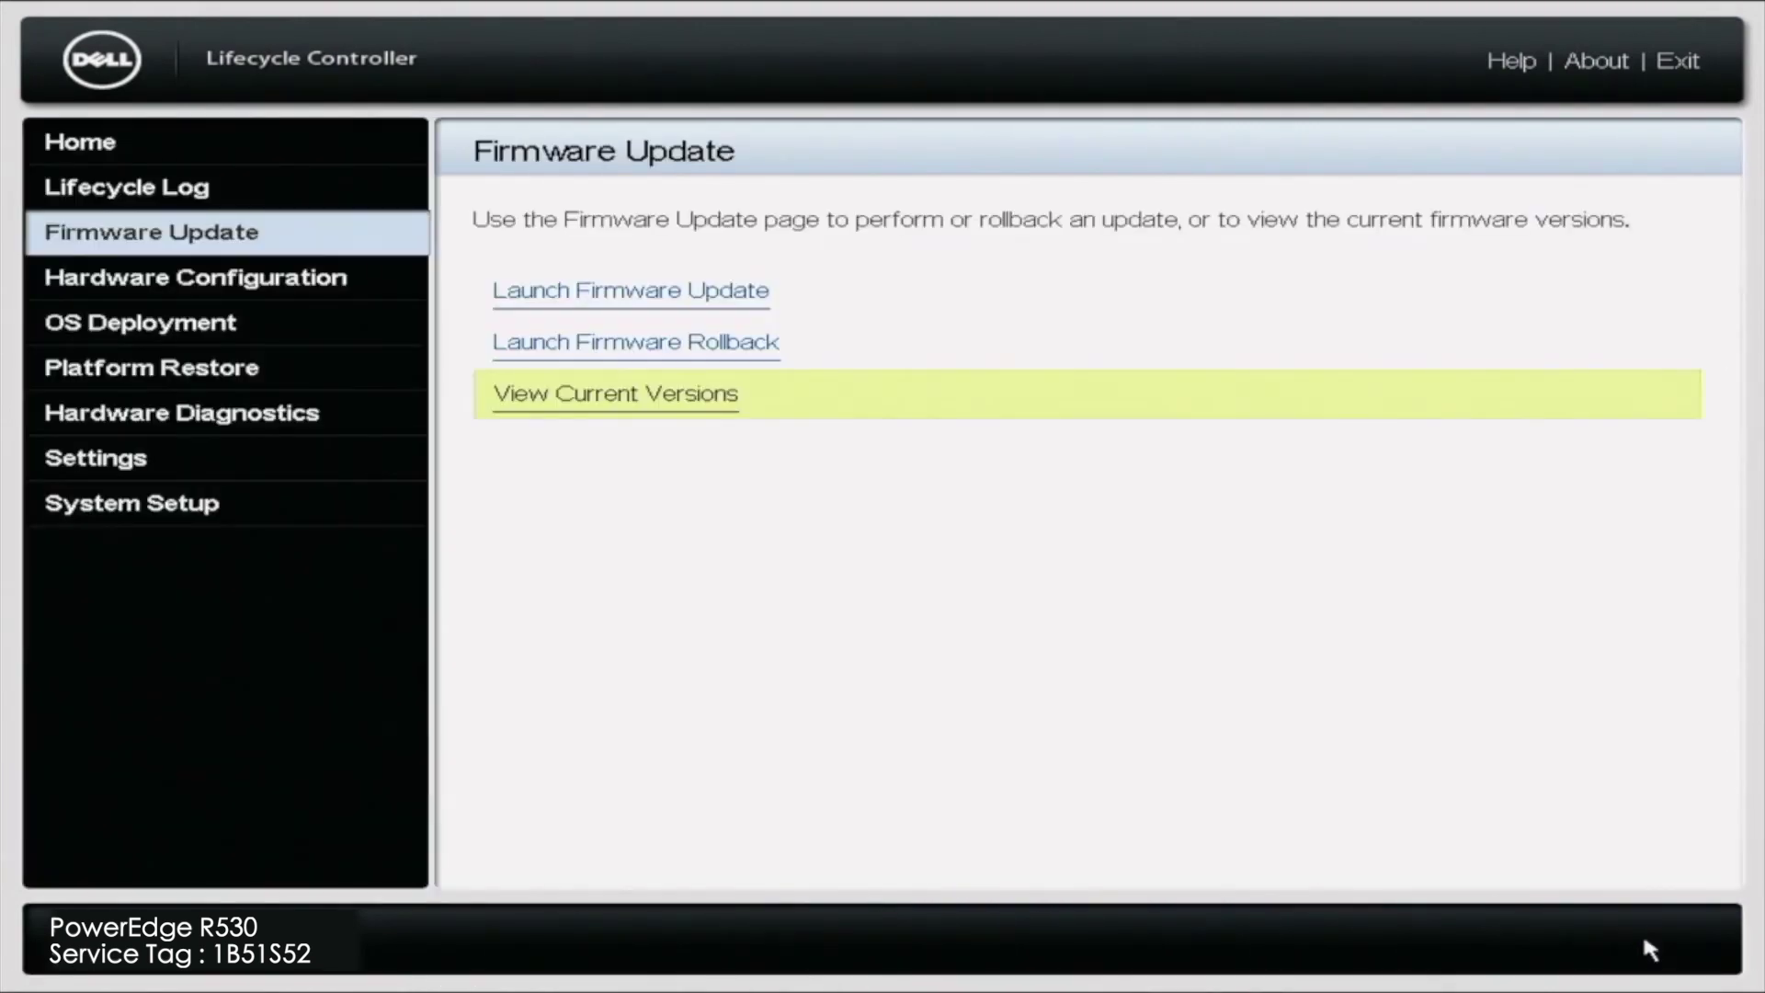